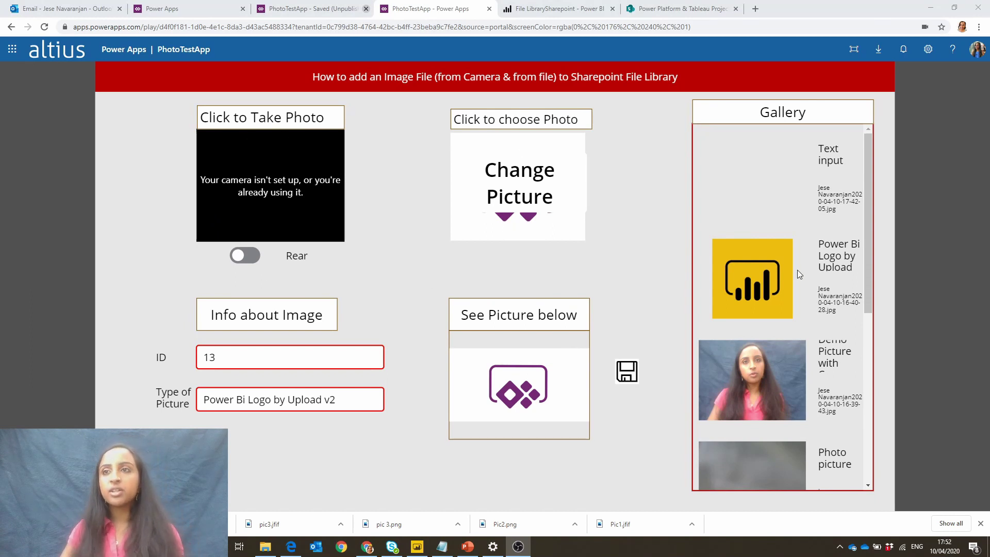
Review the PhotoTestApp gallery, then switch to the SharePoint JN Power App Document Library tab
{"action": "scroll", "coordinate": [793, 268], "scroll_direction": "down", "scroll_amount": 10}
{"action": "scroll", "coordinate": [794, 310], "scroll_direction": "up", "scroll_amount": 10}
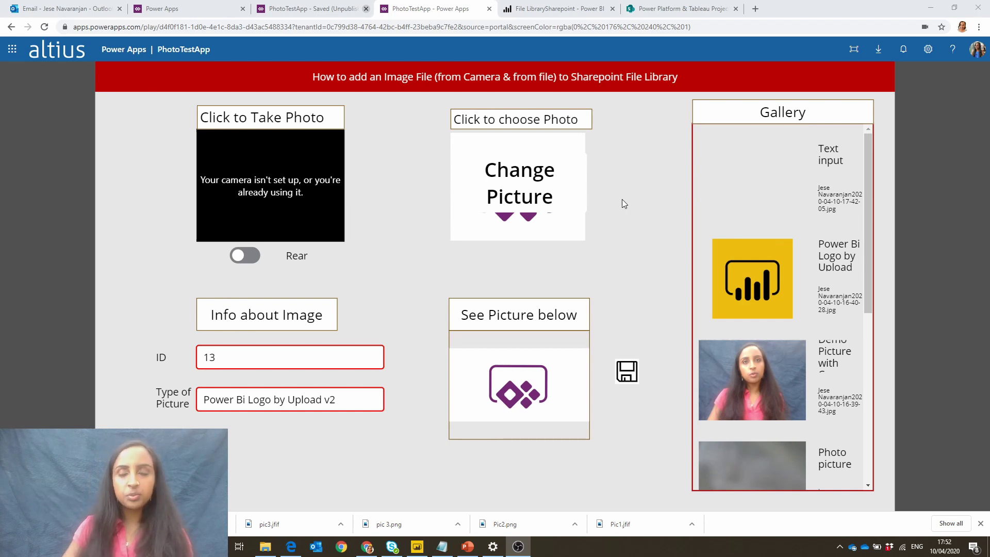
{"action": "left_click", "coordinate": [665, 8]}
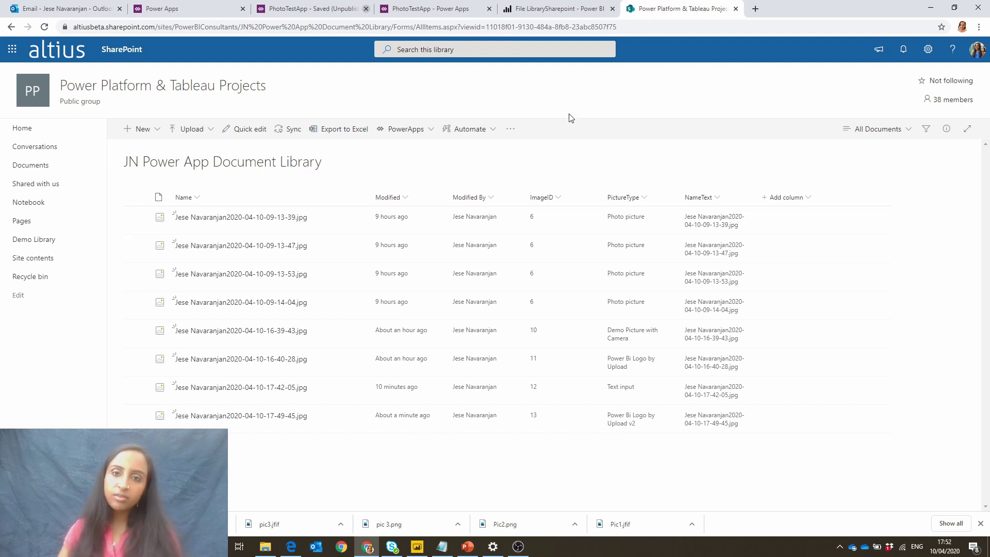
Return to the published Power BI report and scroll through its table of images 6 to 13
{"action": "left_click", "coordinate": [562, 13]}
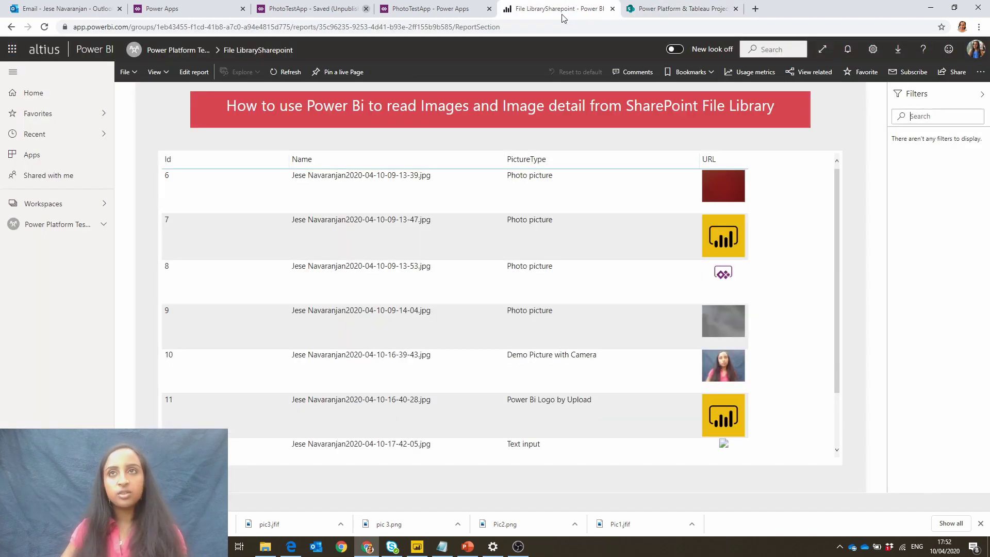
{"action": "scroll", "coordinate": [619, 356], "scroll_direction": "down", "scroll_amount": 2}
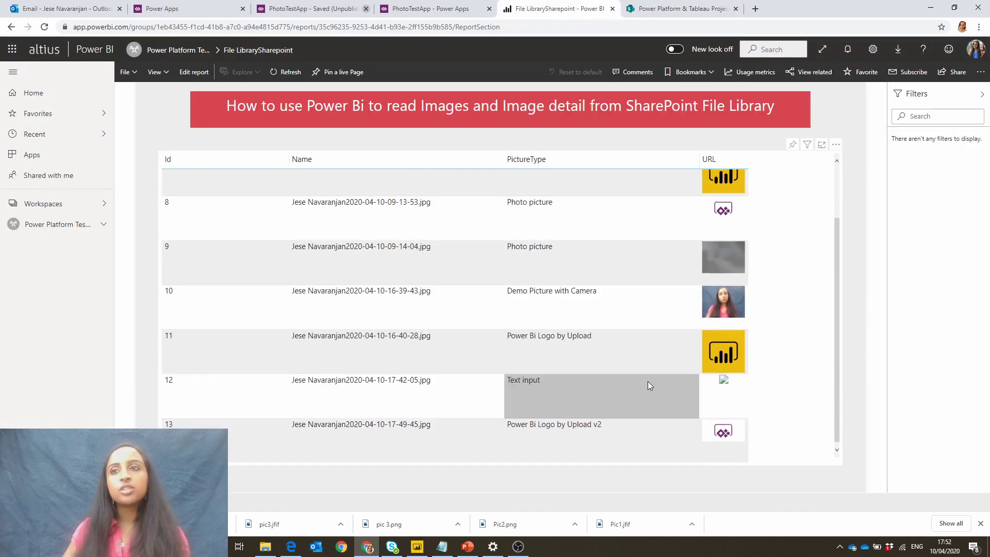
{"action": "scroll", "coordinate": [769, 382], "scroll_direction": "up", "scroll_amount": 2}
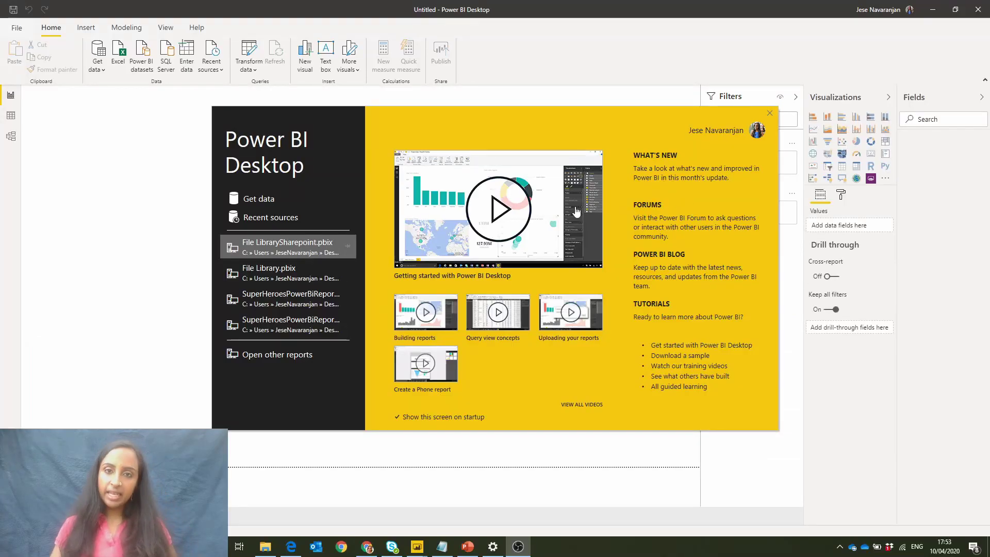
Connect to the PowerBIConsultants site as a SharePoint folder data source using the pasted site URL
{"action": "left_click", "coordinate": [266, 202]}
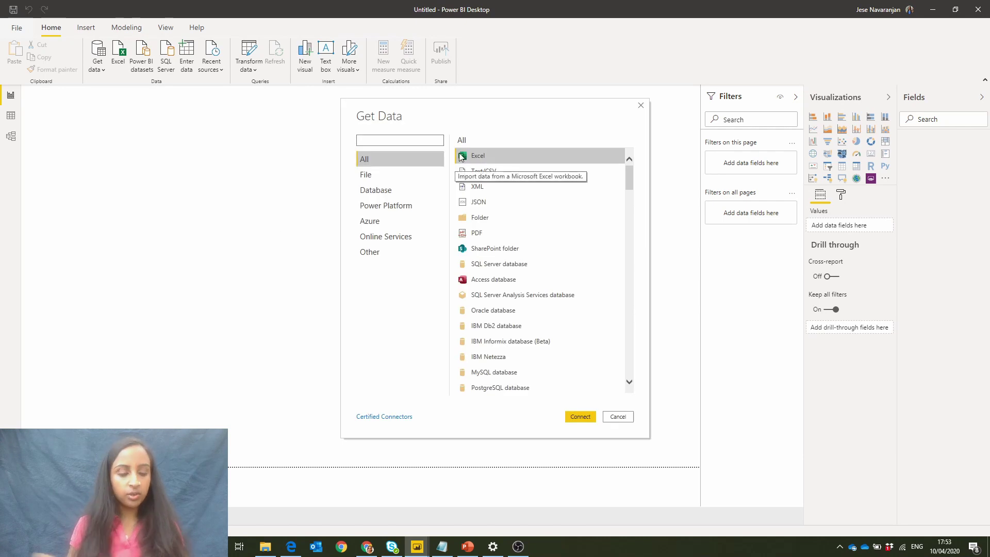
{"action": "type", "text": "sharepo"}
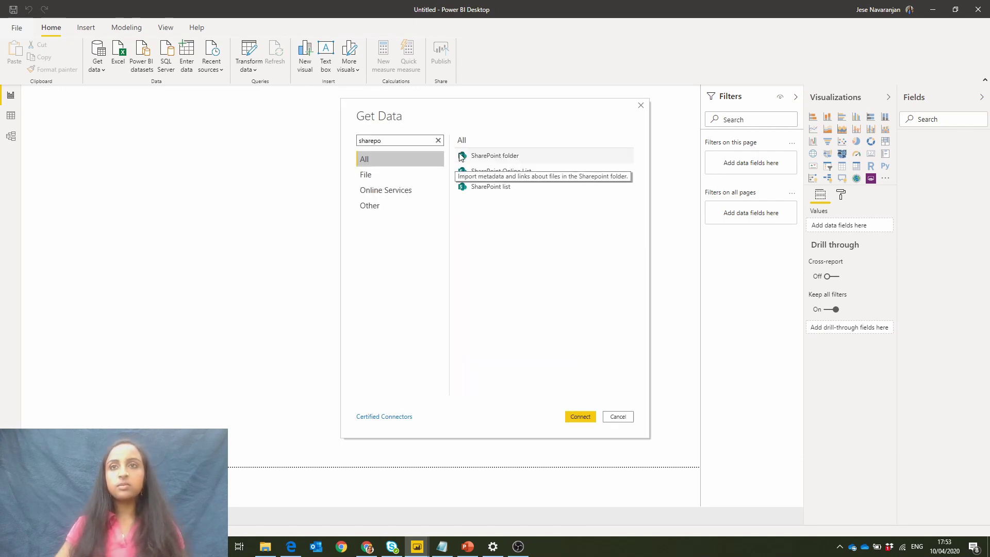
{"action": "left_click", "coordinate": [520, 157]}
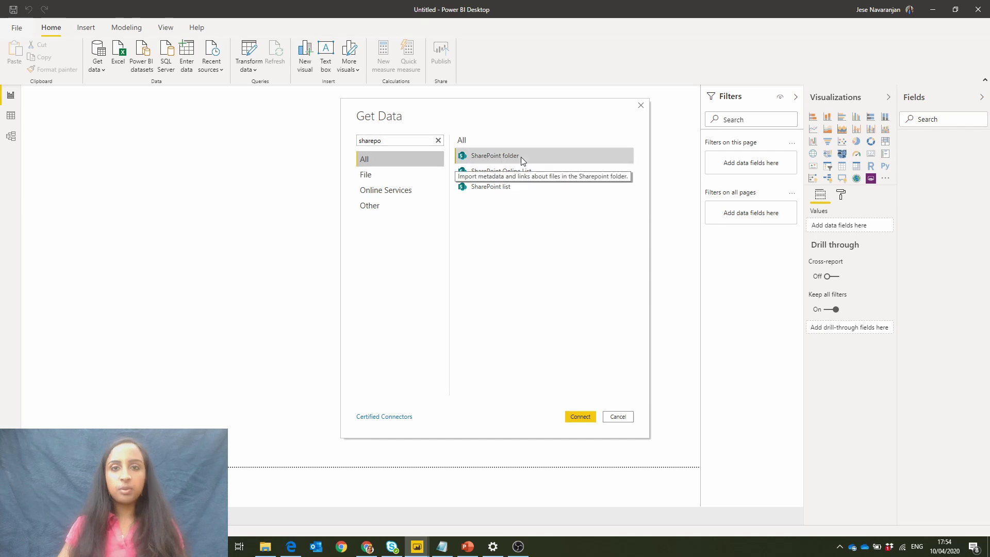
{"action": "left_click", "coordinate": [580, 416]}
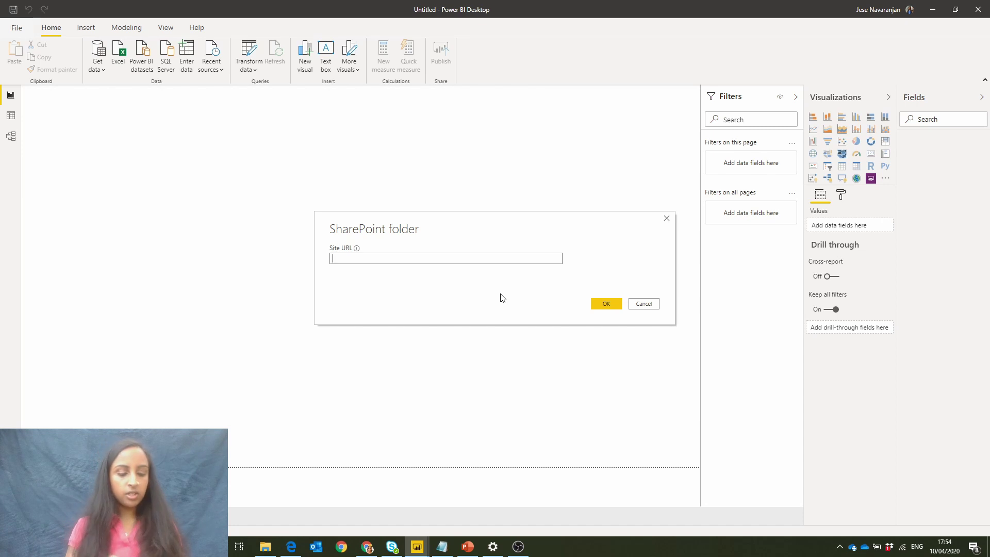
{"action": "type", "text": "https://altiusbeta.sharepoint.com/sites/PowerBIConsultants/"}
{"action": "left_click", "coordinate": [613, 307]}
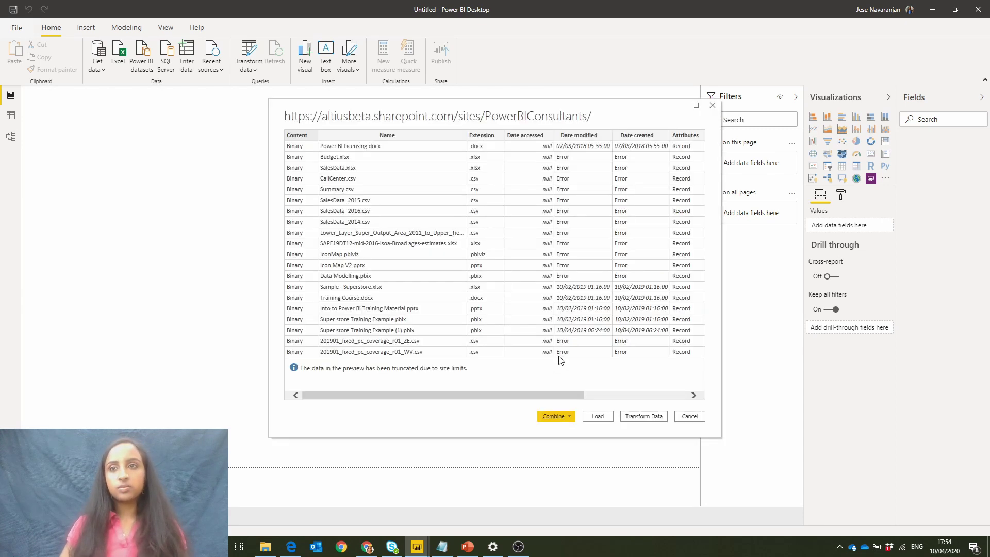
Open the file list in Power Query Editor and filter Folder Path to the Land Registry folder
{"action": "left_click", "coordinate": [636, 419]}
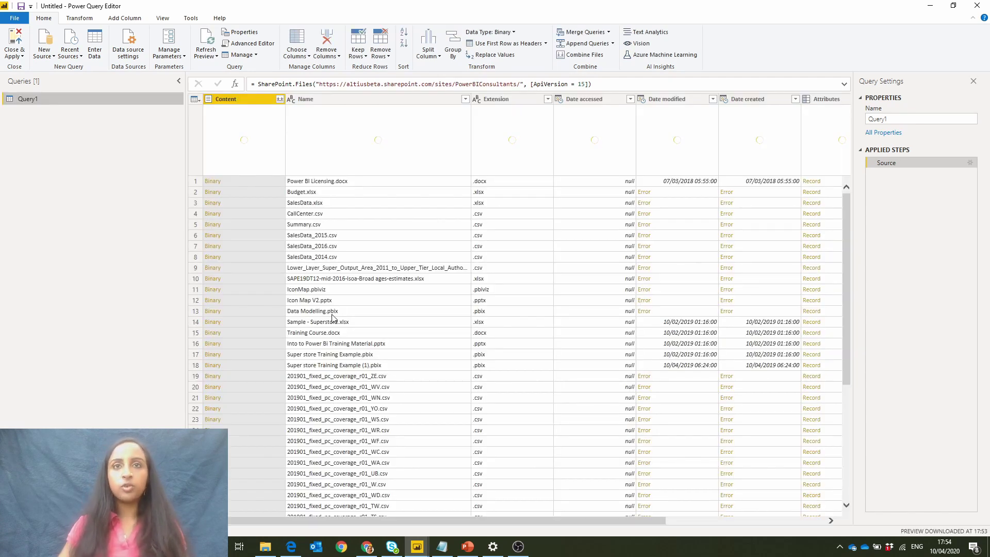
{"action": "left_click_drag", "start_coordinate": [619, 521], "coordinate": [771, 521]}
{"action": "left_click", "coordinate": [836, 99]}
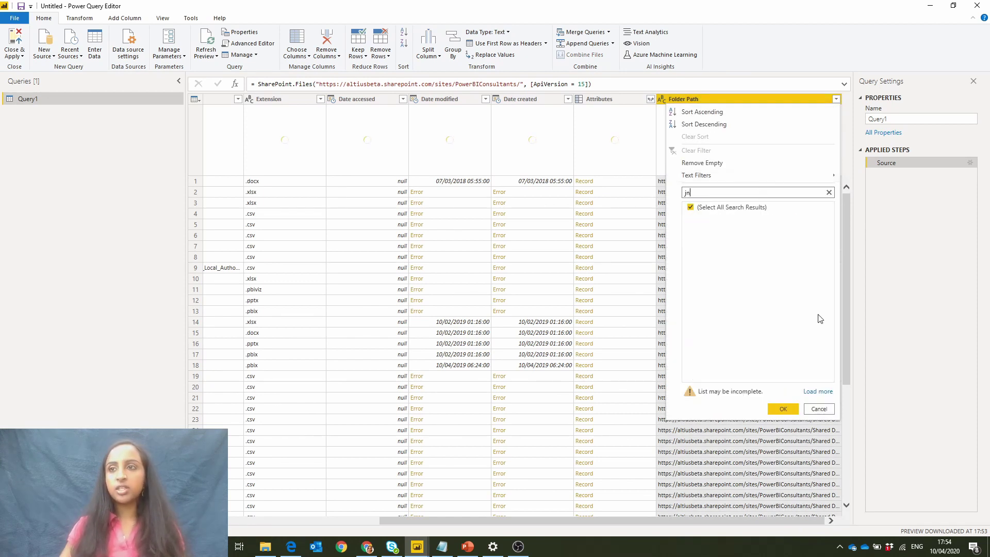
{"action": "left_click", "coordinate": [829, 193]}
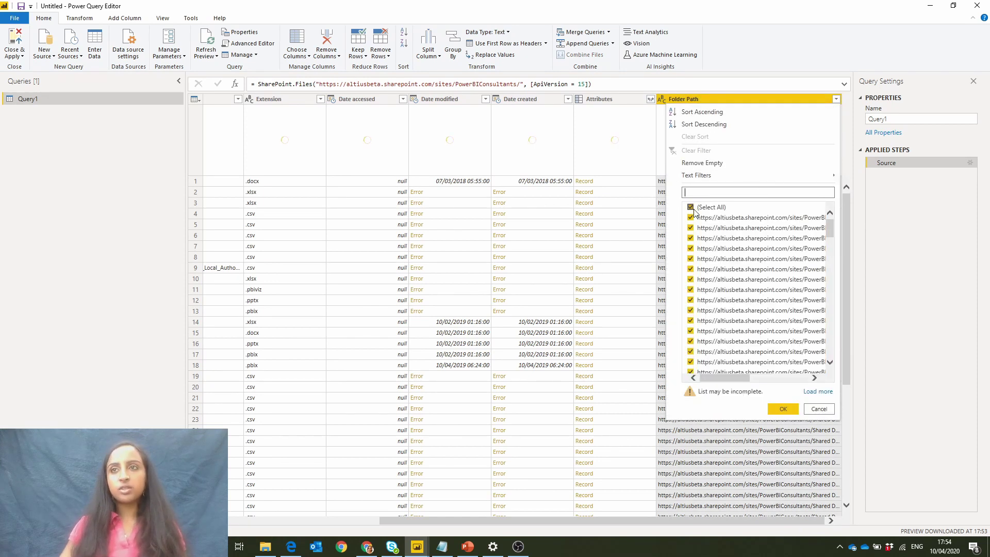
{"action": "left_click", "coordinate": [782, 408]}
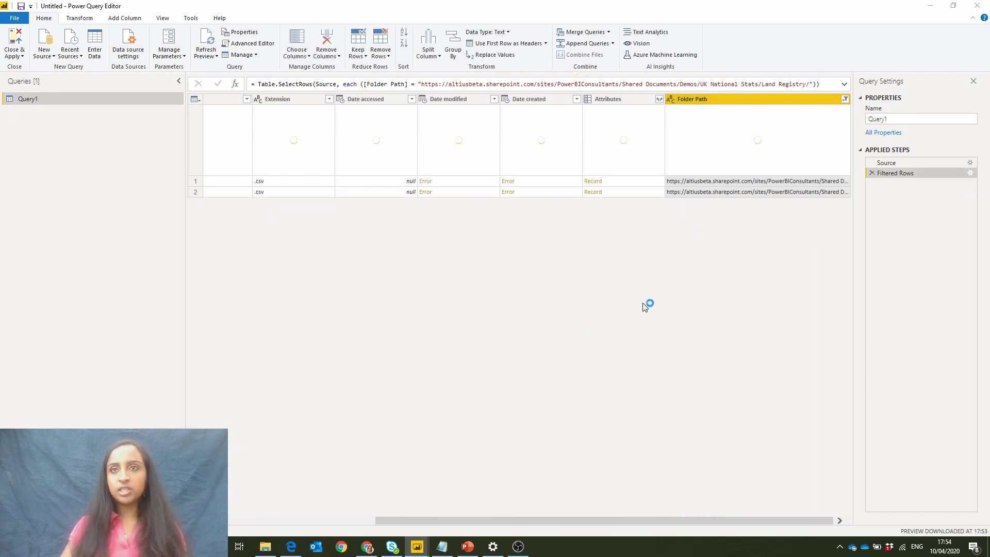
Change the Filtered Rows step so Folder Path contains "JN", correcting the filter value
{"action": "left_click", "coordinate": [970, 173]}
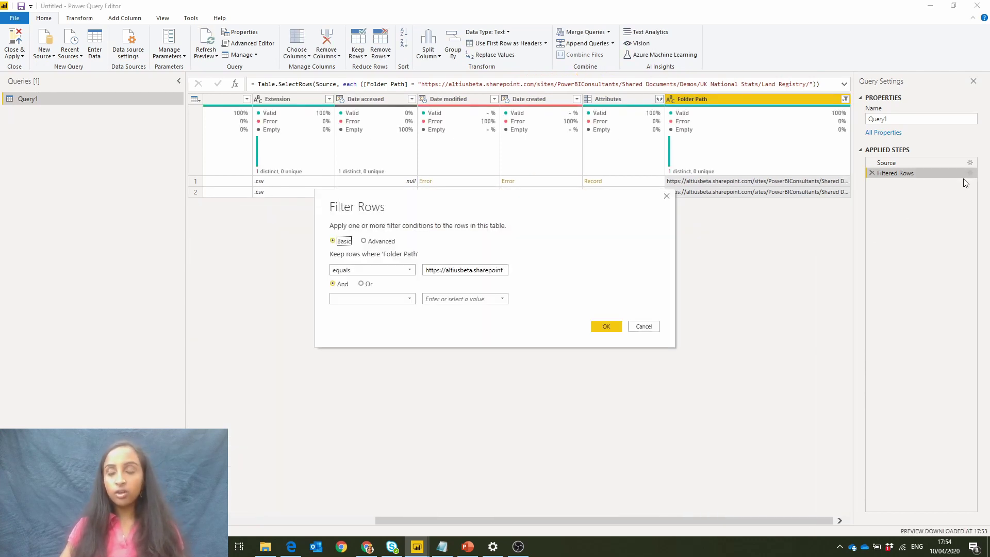
{"action": "left_click", "coordinate": [397, 270]}
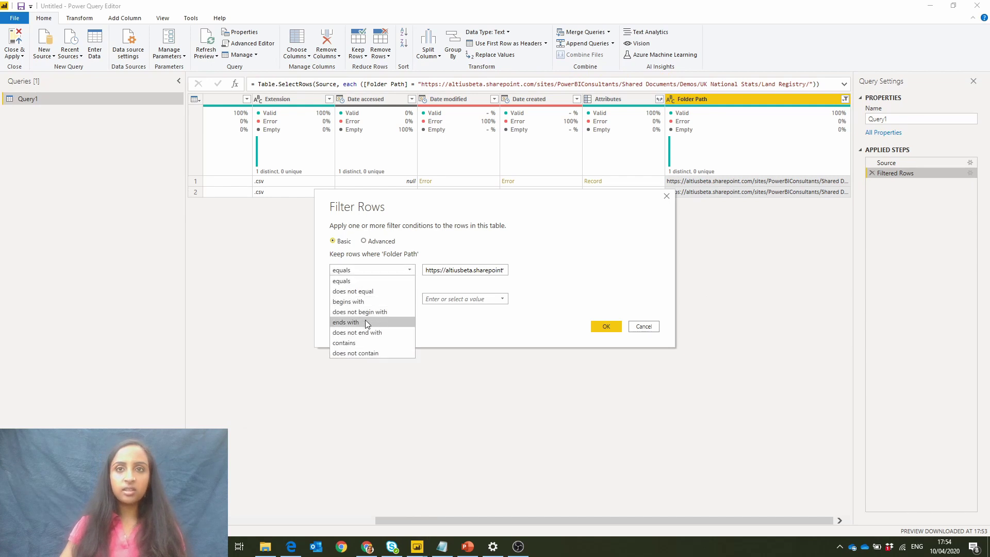
{"action": "left_click", "coordinate": [362, 342]}
{"action": "triple_click", "coordinate": [429, 270]}
{"action": "type", "text": "jn"}
{"action": "left_click", "coordinate": [606, 327]}
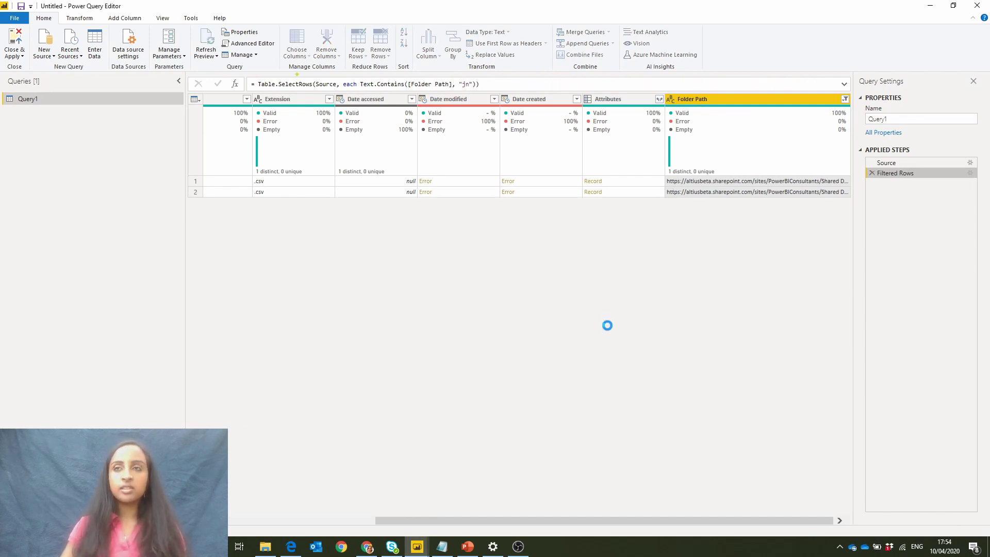
{"action": "left_click", "coordinate": [970, 173]}
{"action": "double_click", "coordinate": [464, 270]}
{"action": "key", "text": "Home"}
{"action": "type", "text": "\\"}
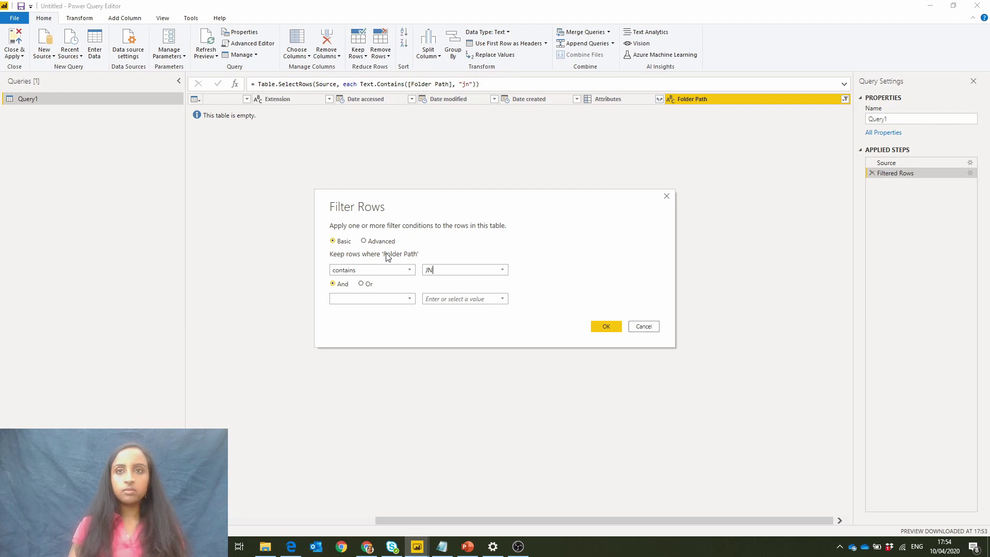
{"action": "left_click", "coordinate": [618, 326]}
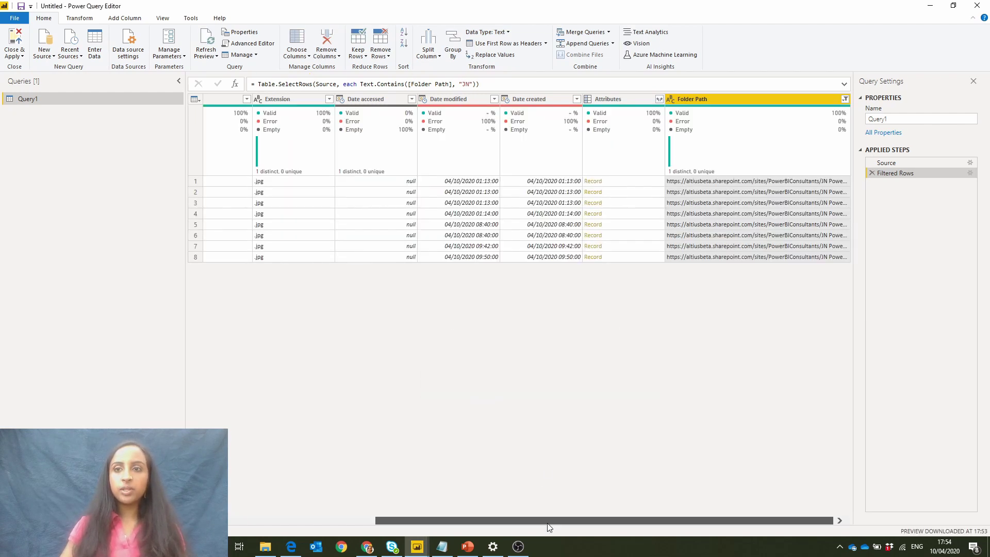
Verify the remaining Folder Path values and file names show the eight .jpg images
{"action": "left_click_drag", "start_coordinate": [546, 521], "coordinate": [581, 536]}
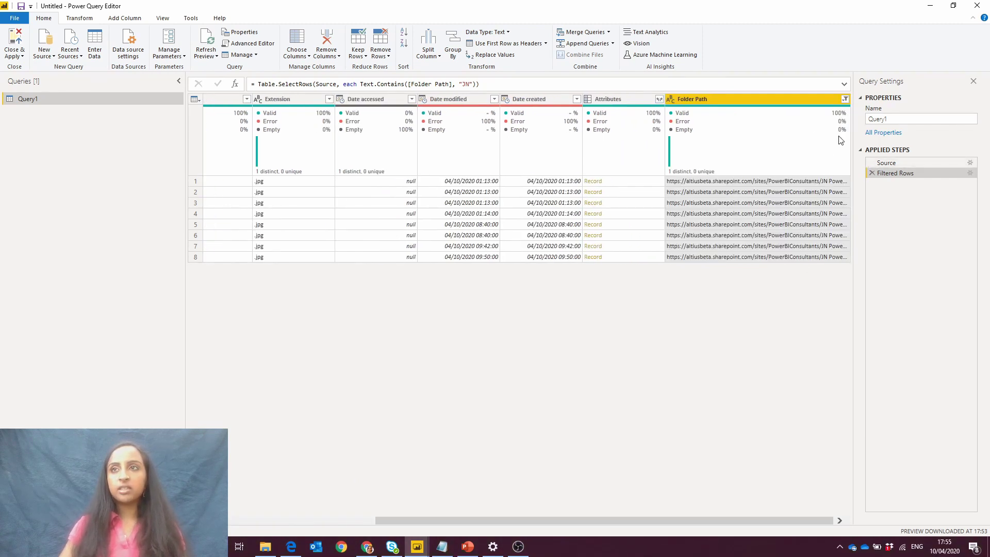
{"action": "left_click", "coordinate": [846, 98]}
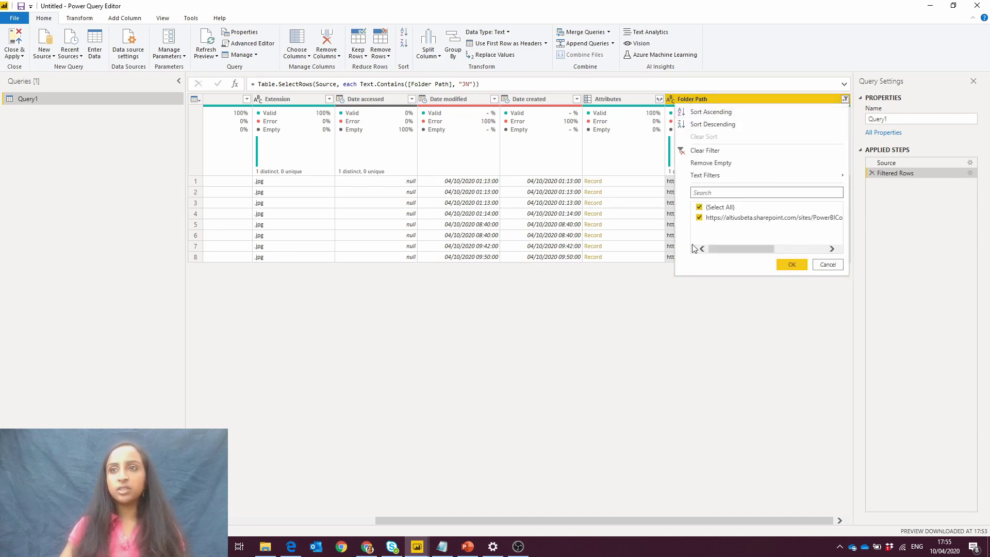
{"action": "left_click_drag", "start_coordinate": [706, 251], "coordinate": [795, 251]}
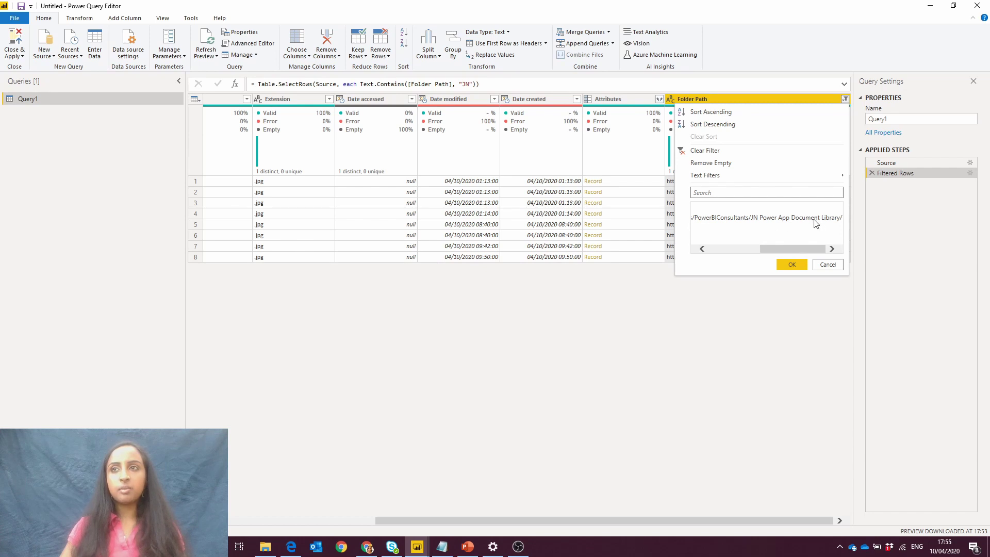
{"action": "left_click", "coordinate": [828, 265]}
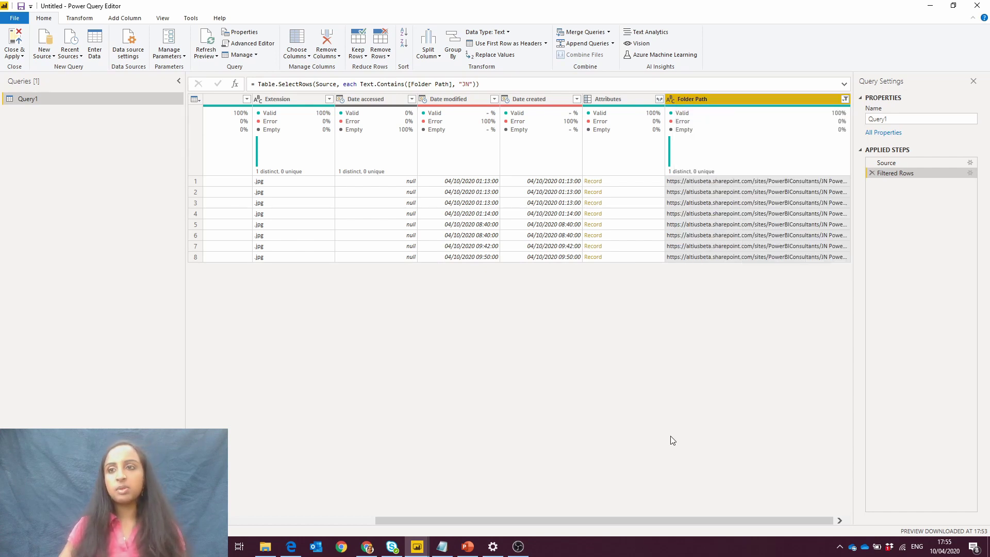
{"action": "left_click_drag", "start_coordinate": [626, 522], "coordinate": [430, 531]}
{"action": "left_click", "coordinate": [379, 194]}
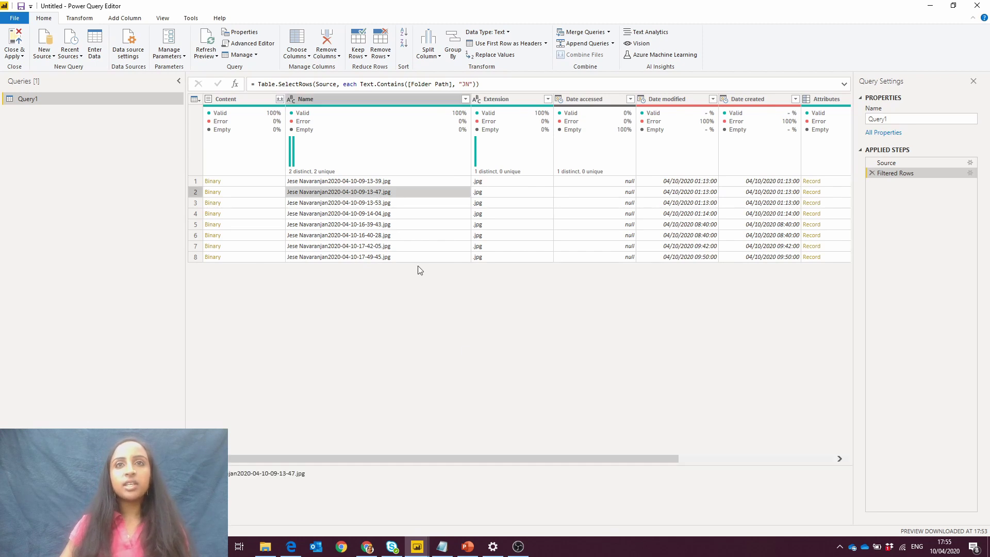
{"action": "left_click_drag", "start_coordinate": [519, 459], "coordinate": [463, 471]}
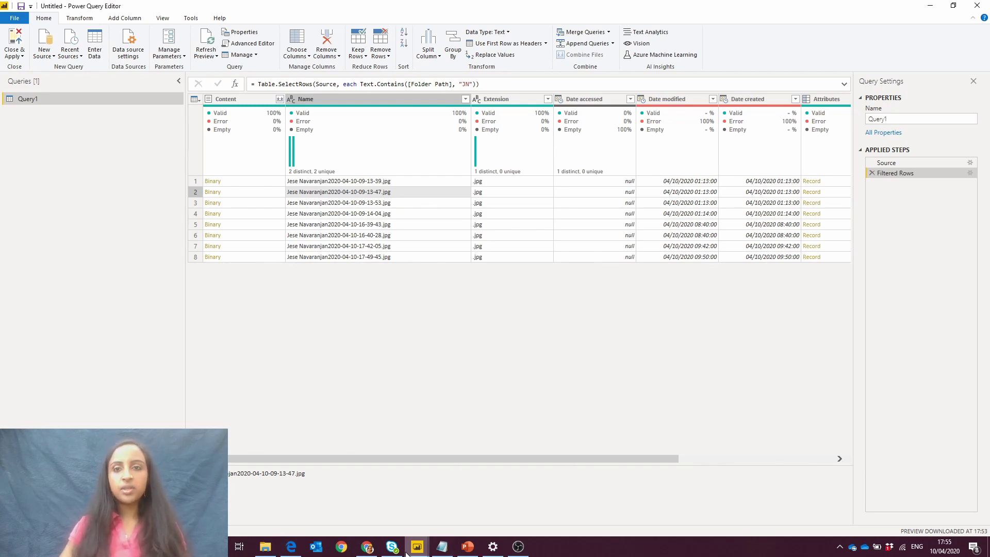
Open the library's first image, a plain red photo, and select its site folder path in the URL
{"action": "left_click", "coordinate": [366, 547]}
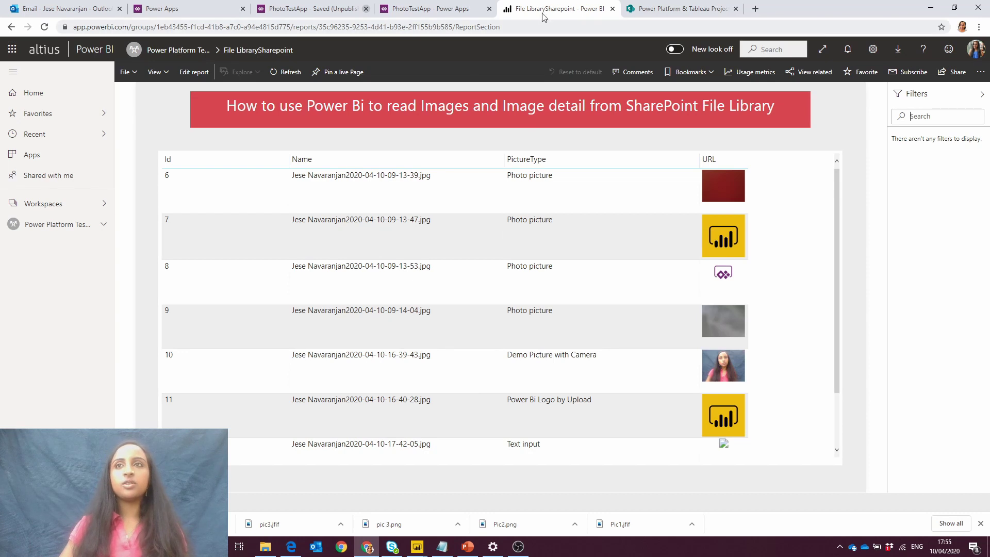
{"action": "left_click", "coordinate": [639, 7]}
{"action": "left_click", "coordinate": [262, 217]}
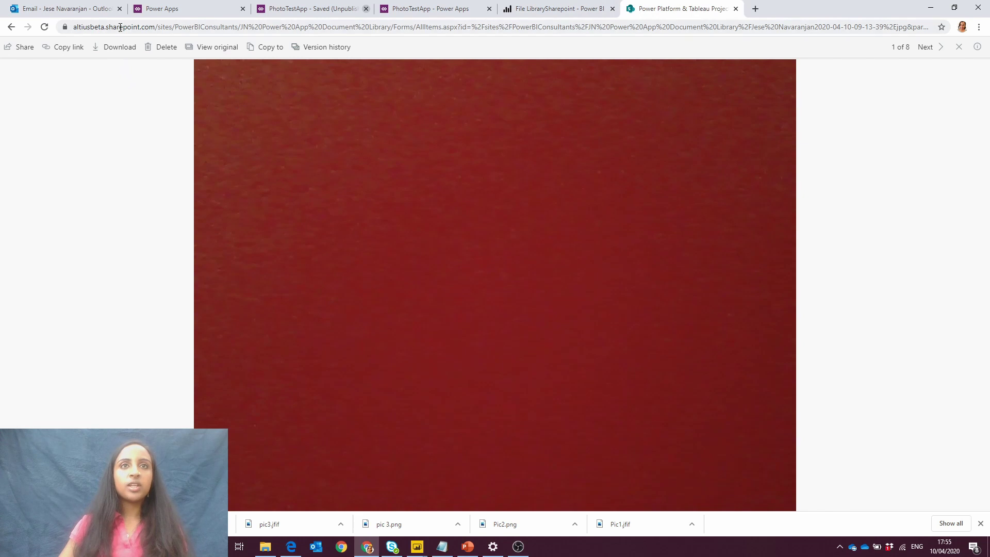
{"action": "left_click", "coordinate": [120, 27]}
{"action": "left_click", "coordinate": [179, 27]}
{"action": "left_click_drag", "start_coordinate": [857, 27], "coordinate": [564, 26]}
{"action": "left_click_drag", "start_coordinate": [458, 49], "coordinate": [210, 35]}
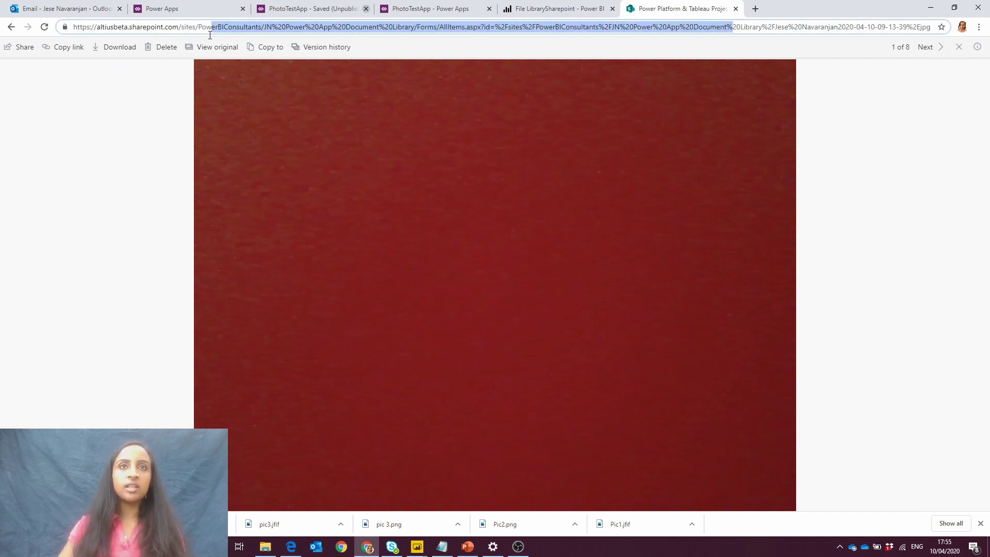
Add a custom column named Image with the formula [Folder Path]&[Name]
{"action": "left_click", "coordinate": [931, 8]}
{"action": "left_click", "coordinate": [125, 18]}
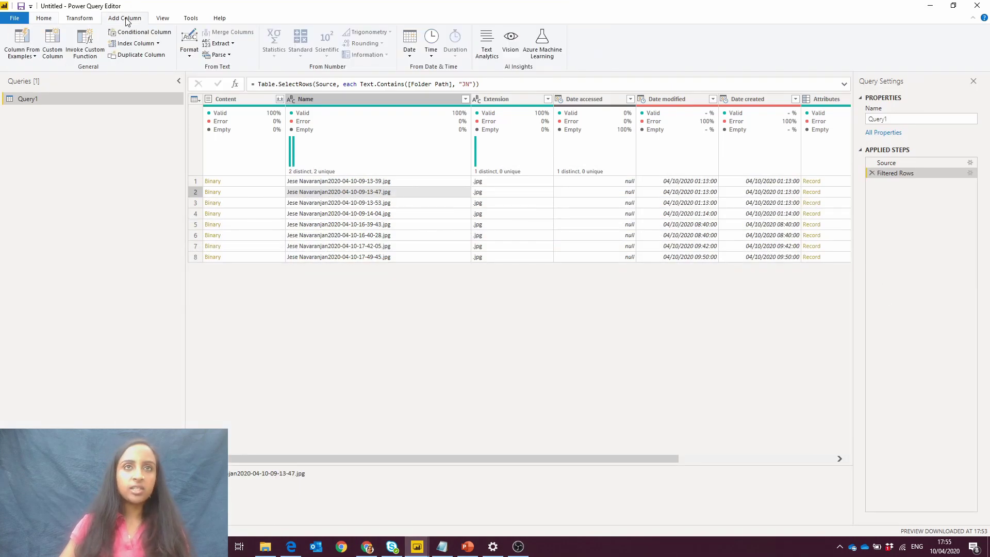
{"action": "left_click", "coordinate": [52, 44]}
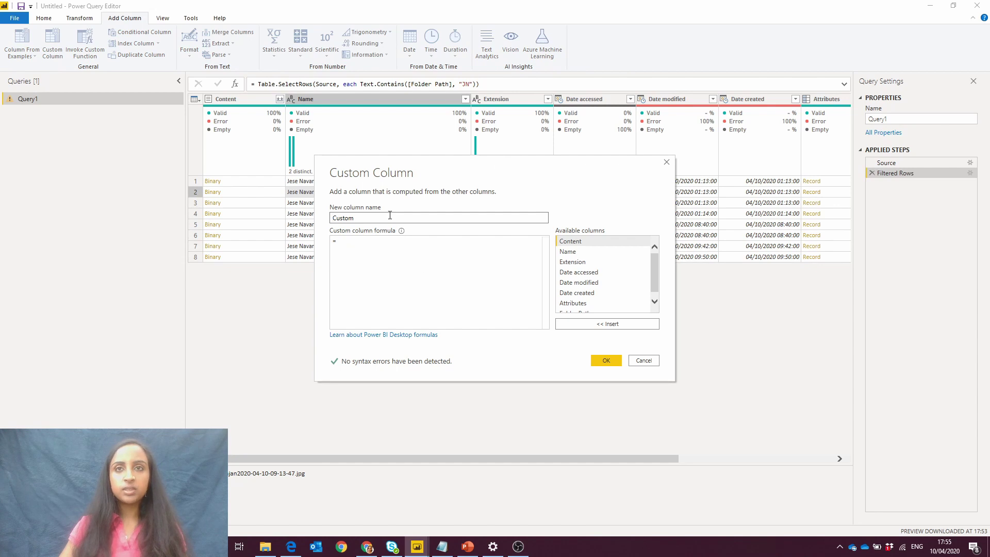
{"action": "key", "text": "ctrl+a"}
{"action": "key", "text": "BackSpace"}
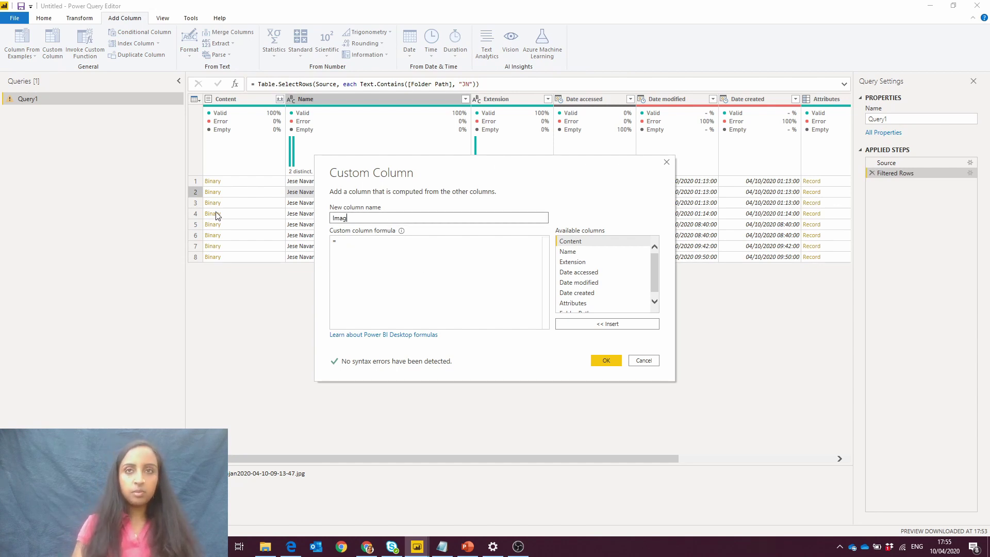
{"action": "left_click", "coordinate": [418, 247]}
{"action": "scroll", "coordinate": [647, 305], "scroll_direction": "down", "scroll_amount": 1}
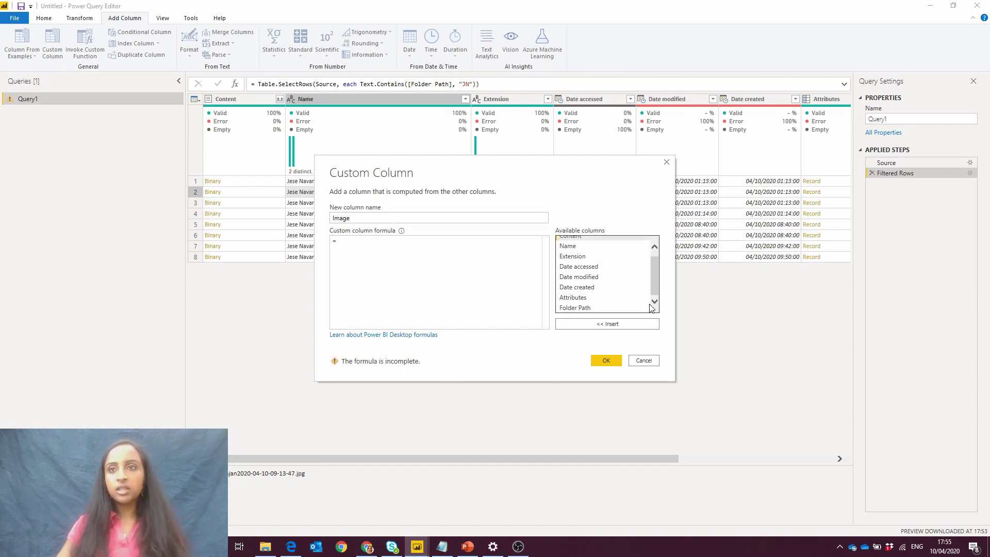
{"action": "double_click", "coordinate": [575, 308]}
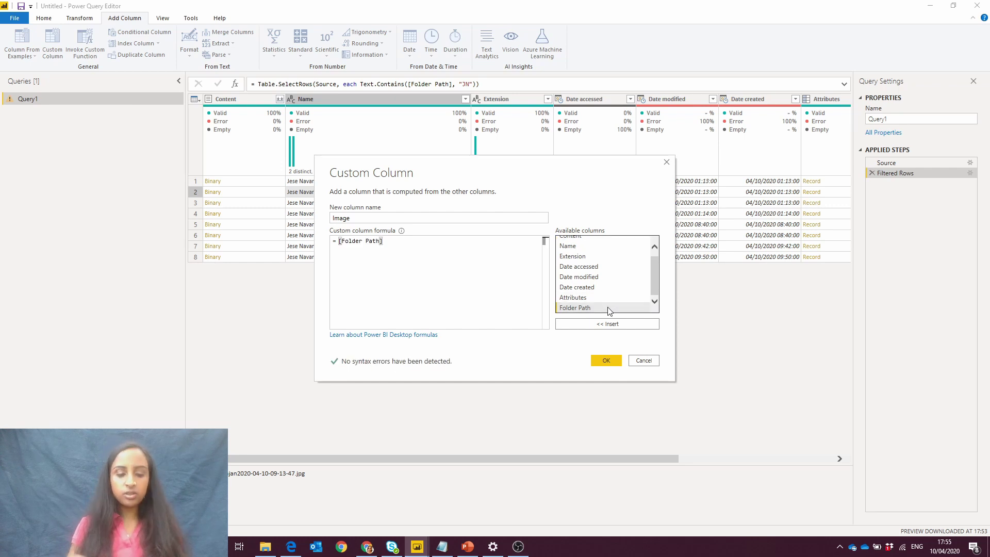
{"action": "type", "text": "&"}
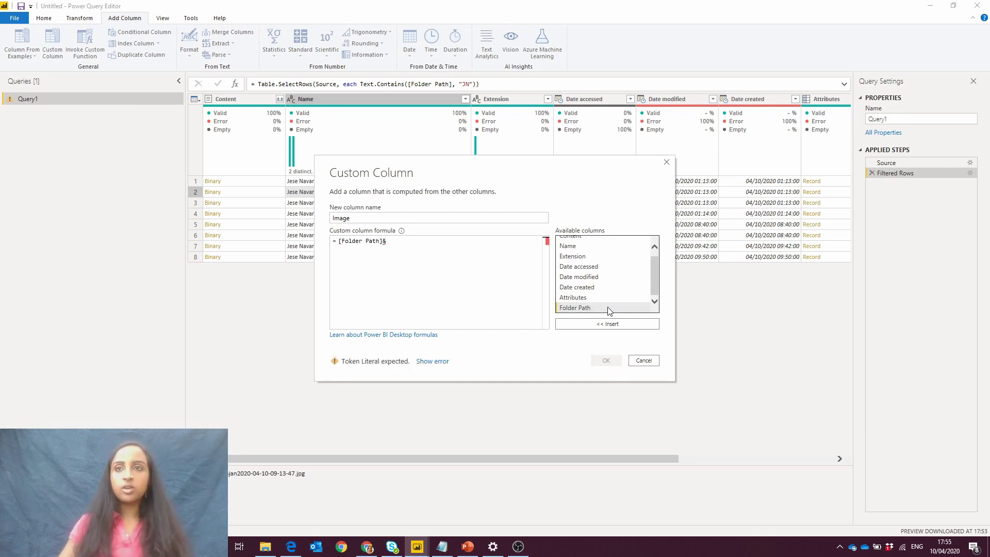
{"action": "double_click", "coordinate": [583, 255]}
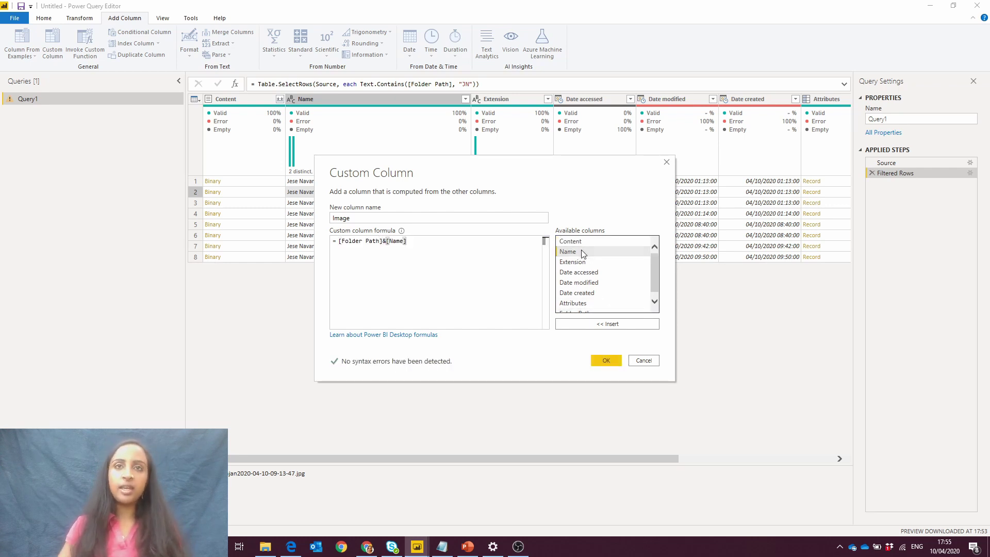
{"action": "left_click_drag", "start_coordinate": [418, 164], "coordinate": [340, 247]}
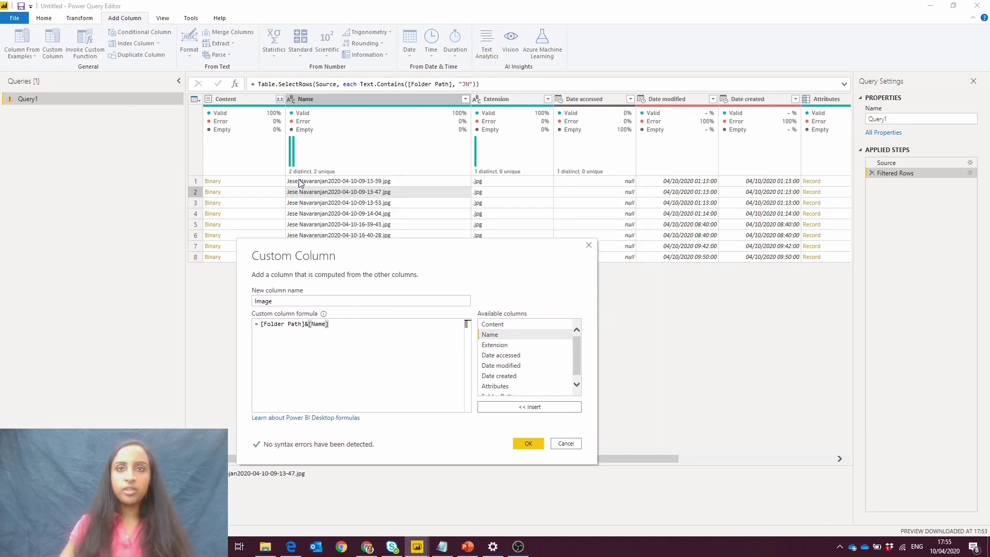
{"action": "left_click", "coordinate": [527, 443]}
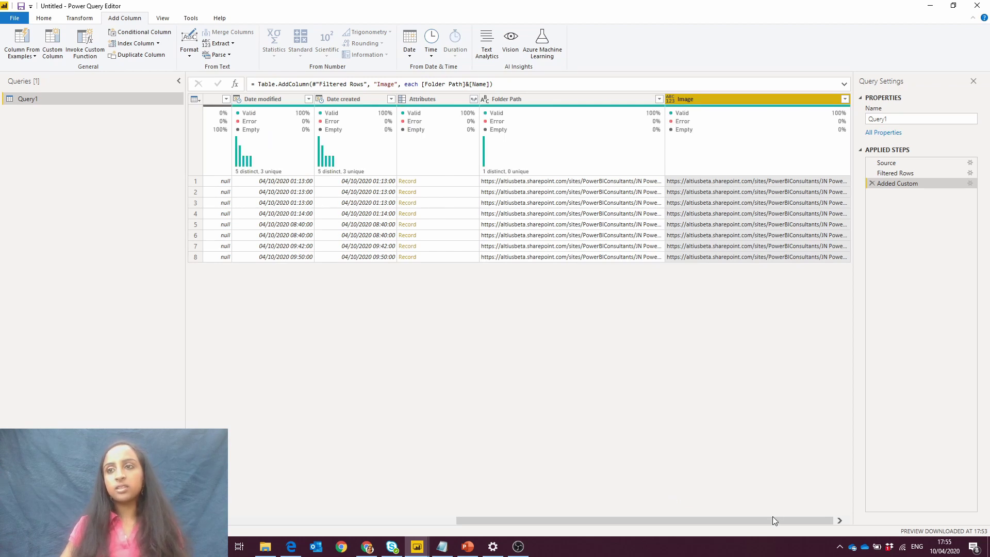
Rename the query Query1 to Image
{"action": "double_click", "coordinate": [46, 100]}
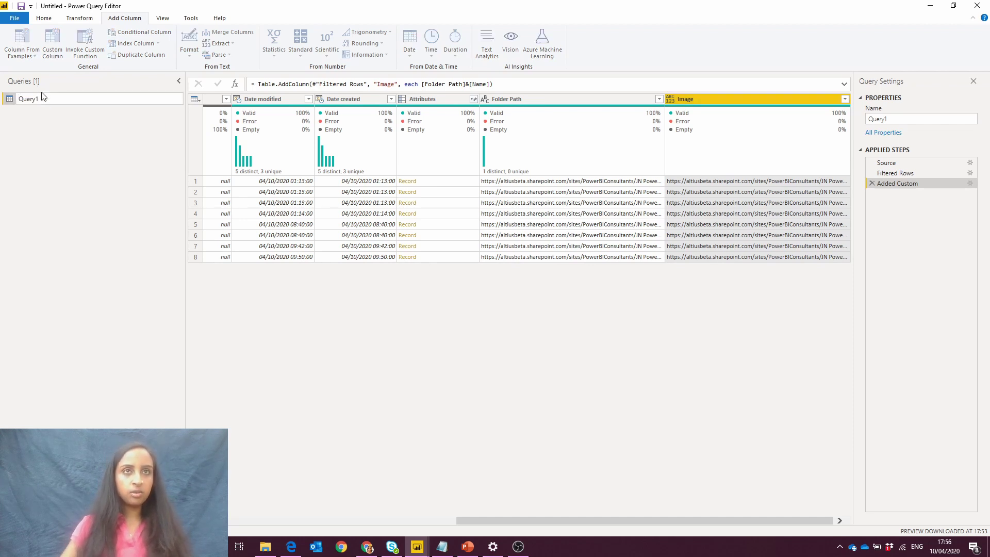
{"action": "double_click", "coordinate": [45, 100]}
{"action": "type", "text": "Image"}
{"action": "key", "text": "Return"}
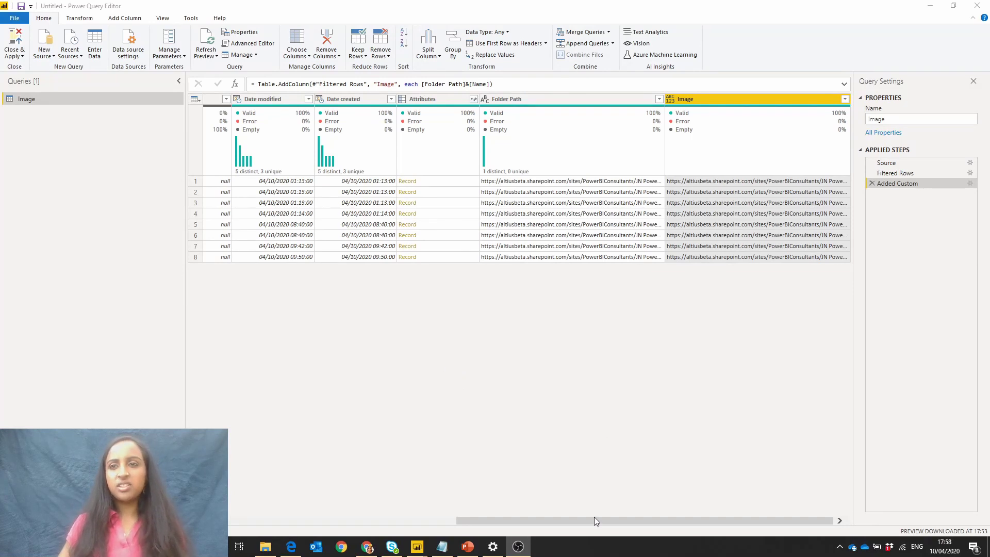
Inspect the Name column statistics and a Date created value in the Image query
{"action": "left_click_drag", "start_coordinate": [596, 522], "coordinate": [331, 509]}
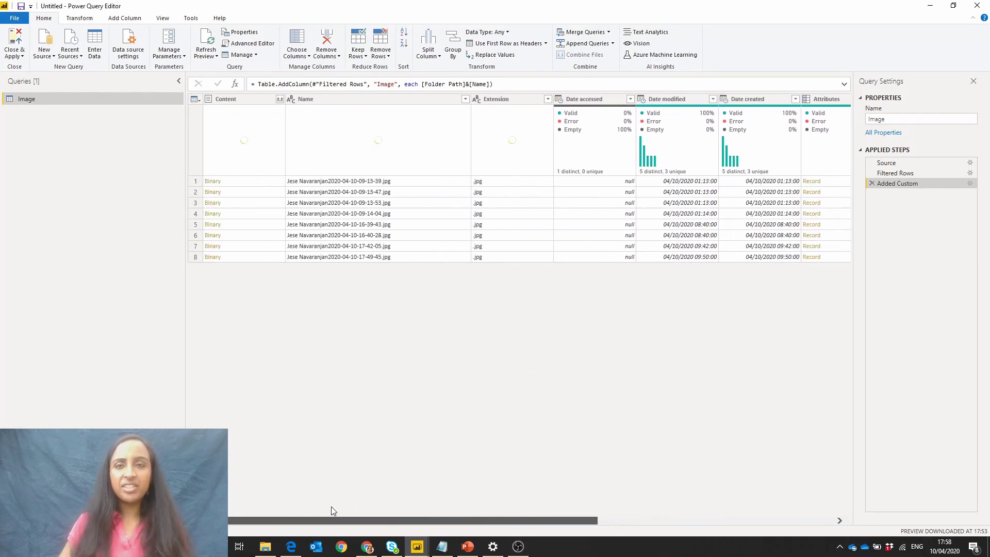
{"action": "left_click", "coordinate": [333, 108]}
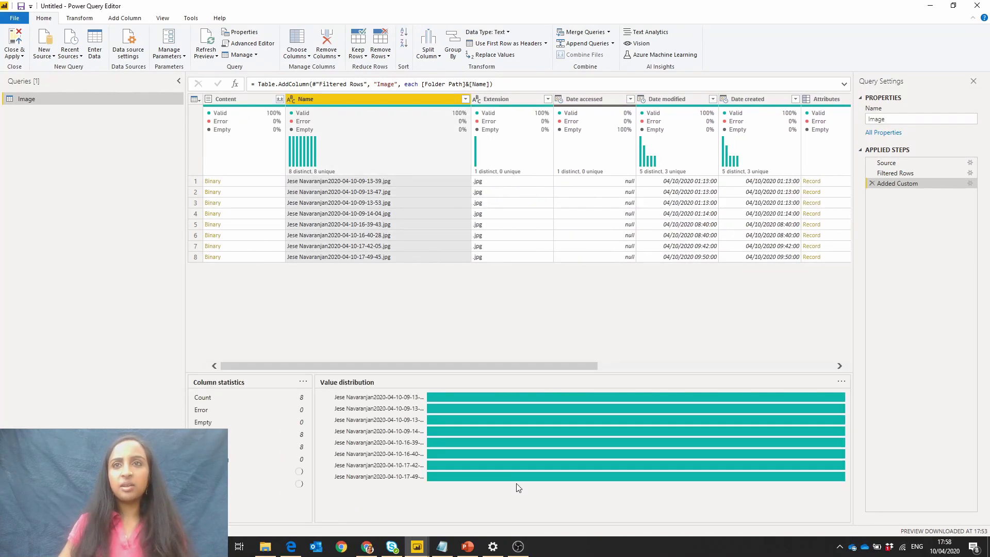
{"action": "scroll", "coordinate": [391, 367], "scroll_direction": "right", "scroll_amount": 3}
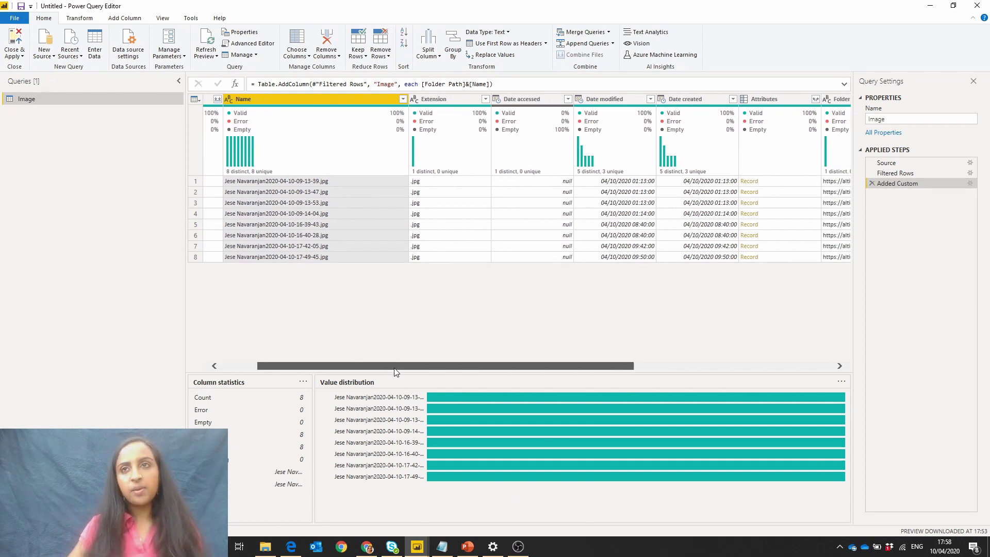
{"action": "left_click_drag", "start_coordinate": [396, 371], "coordinate": [495, 378]}
{"action": "left_click", "coordinate": [525, 214]}
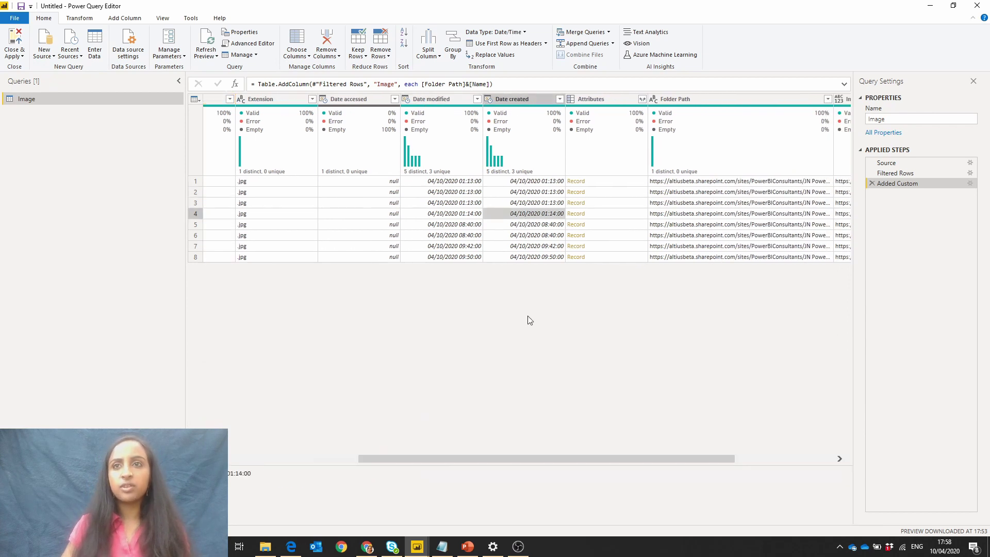
Connect to the PowerBIConsultants site as a SharePoint list source using the pasted URL
{"action": "left_click", "coordinate": [52, 55]}
{"action": "left_click", "coordinate": [67, 243]}
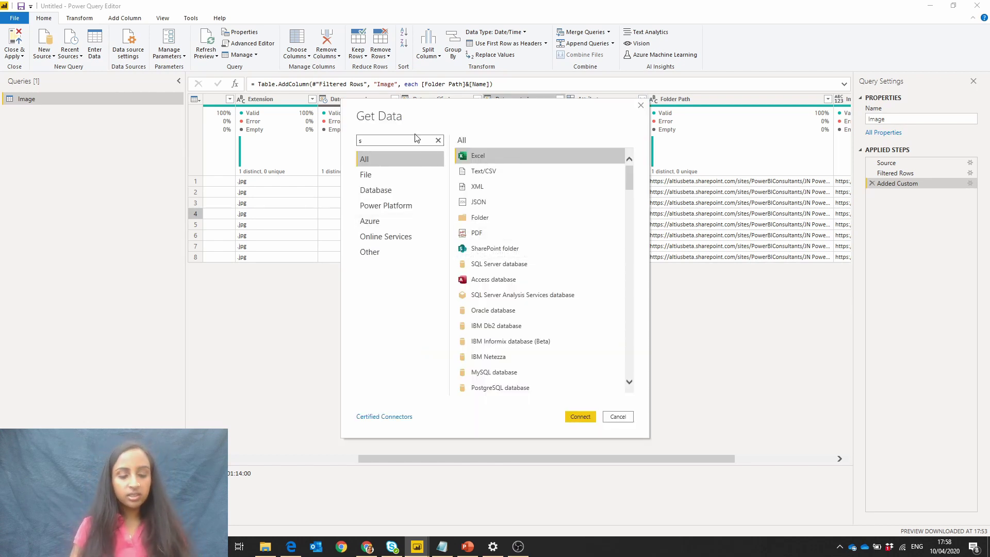
{"action": "type", "text": "sharep"}
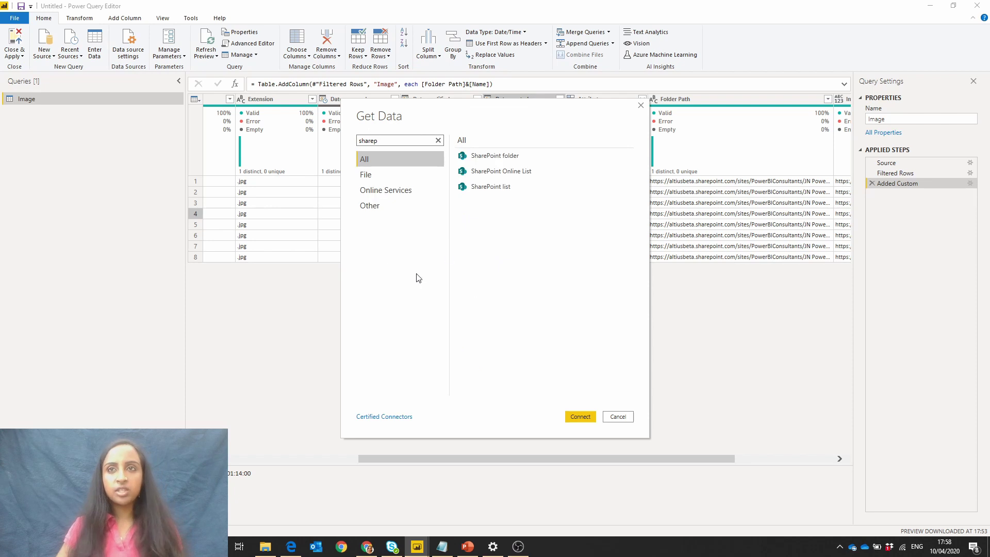
{"action": "left_click", "coordinate": [493, 187]}
{"action": "left_click", "coordinate": [580, 416]}
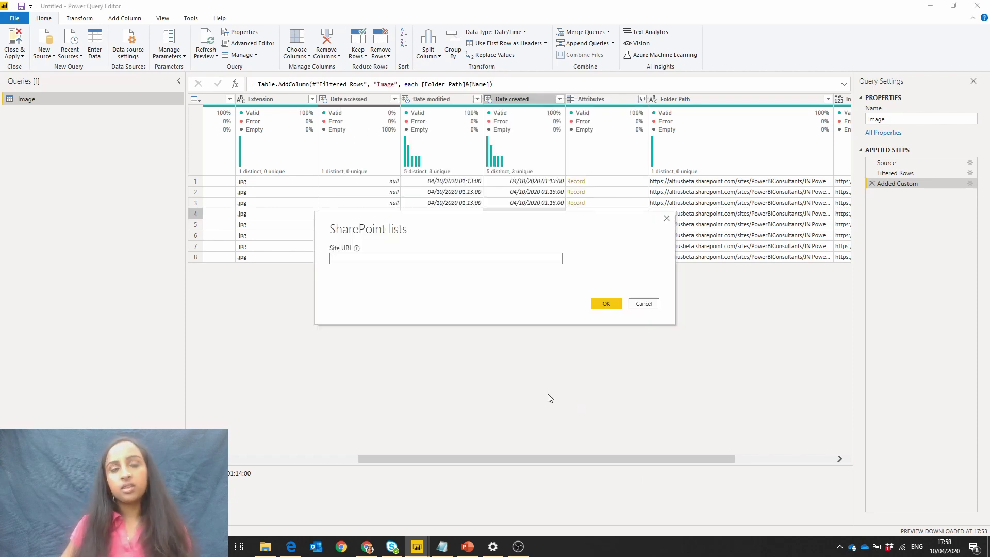
{"action": "type", "text": "https://altiusbeta.sharepoint.com/sites/PowerBIConsultants"}
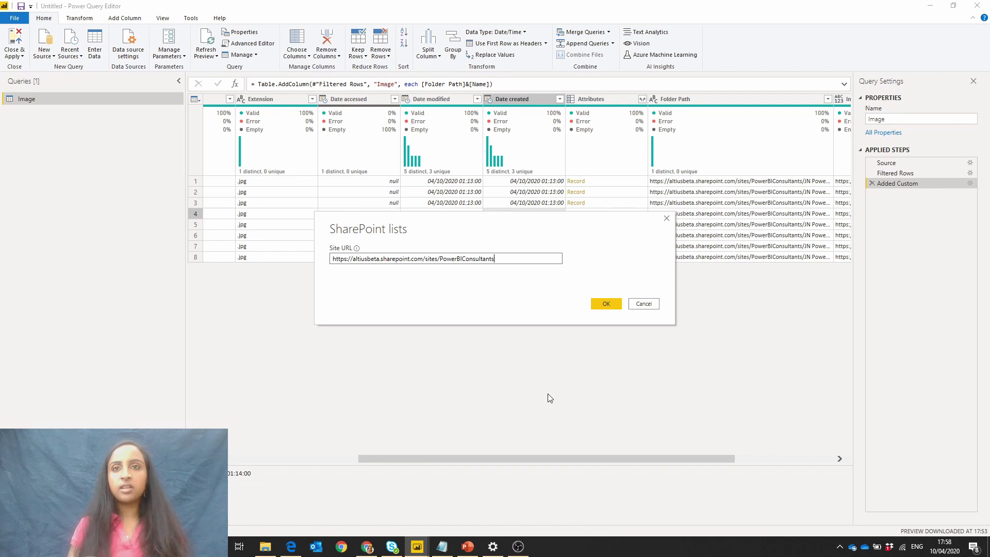
{"action": "left_click", "coordinate": [606, 303]}
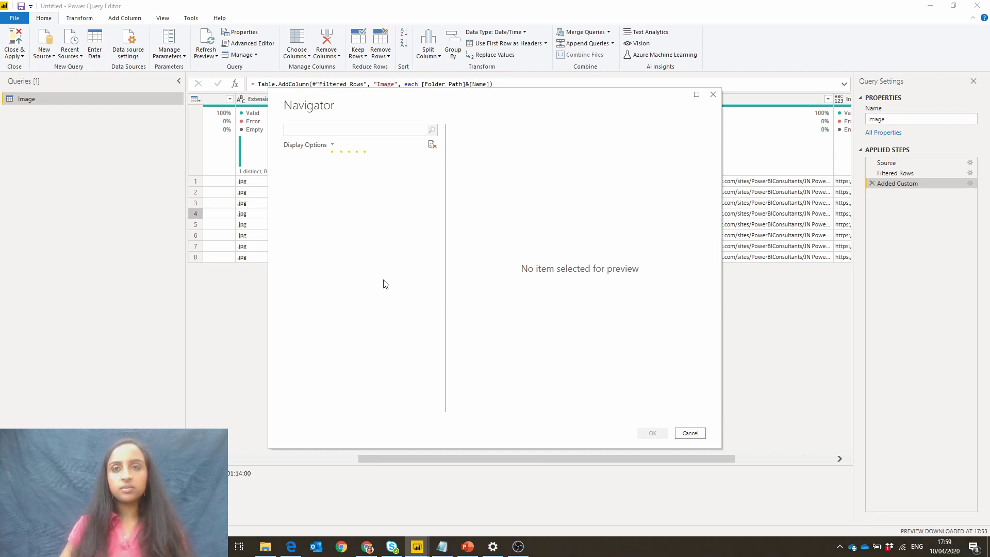
Select the JN Power App Document Library list in Navigator and load it
{"action": "scroll", "coordinate": [383, 283], "scroll_direction": "down", "scroll_amount": 2}
{"action": "left_click", "coordinate": [358, 278]}
{"action": "left_click", "coordinate": [300, 277]}
{"action": "left_click", "coordinate": [666, 433]}
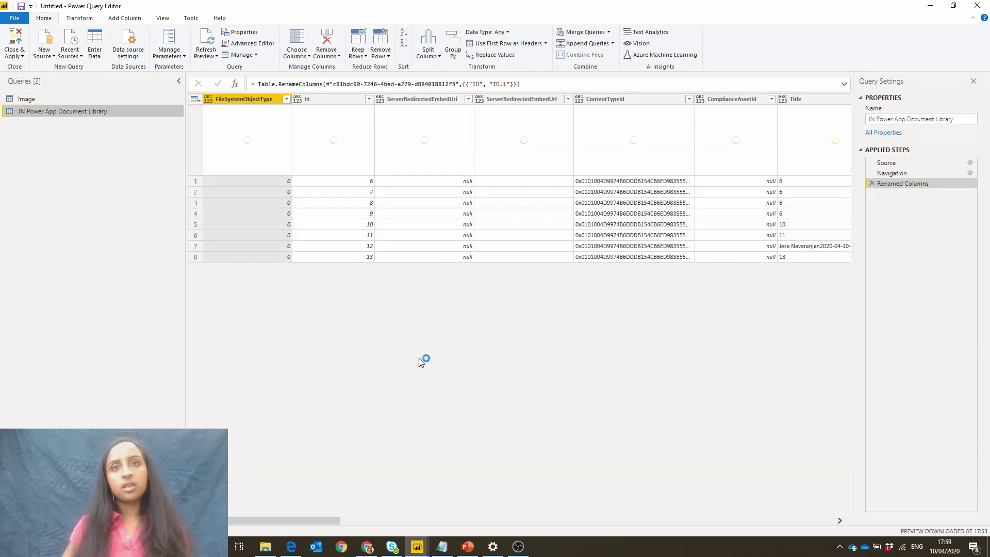
Browse the library's columns, checking the PictureType and Title values in row 5
{"action": "left_click_drag", "start_coordinate": [318, 521], "coordinate": [387, 526]}
{"action": "left_click", "coordinate": [681, 225]}
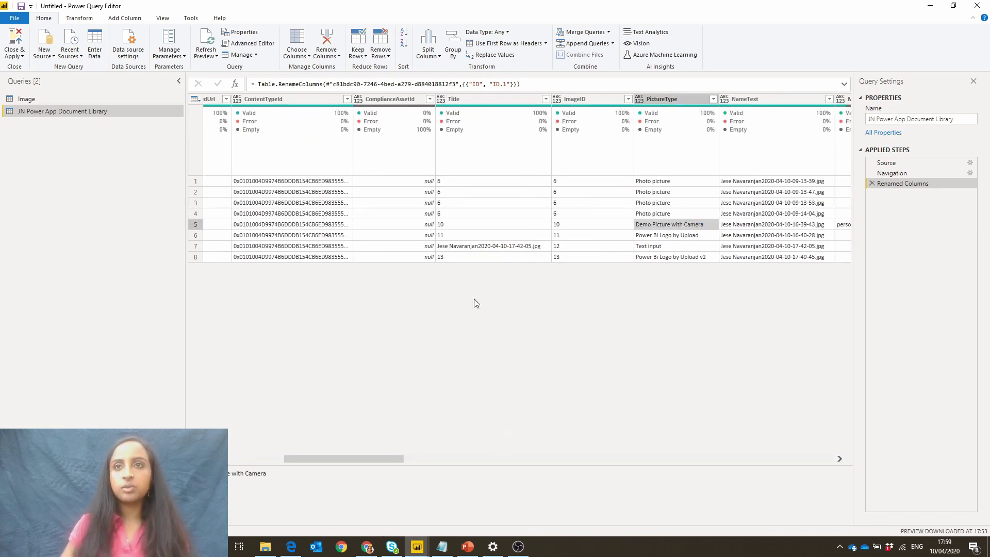
{"action": "left_click", "coordinate": [469, 229]}
{"action": "left_click_drag", "start_coordinate": [353, 459], "coordinate": [482, 495]}
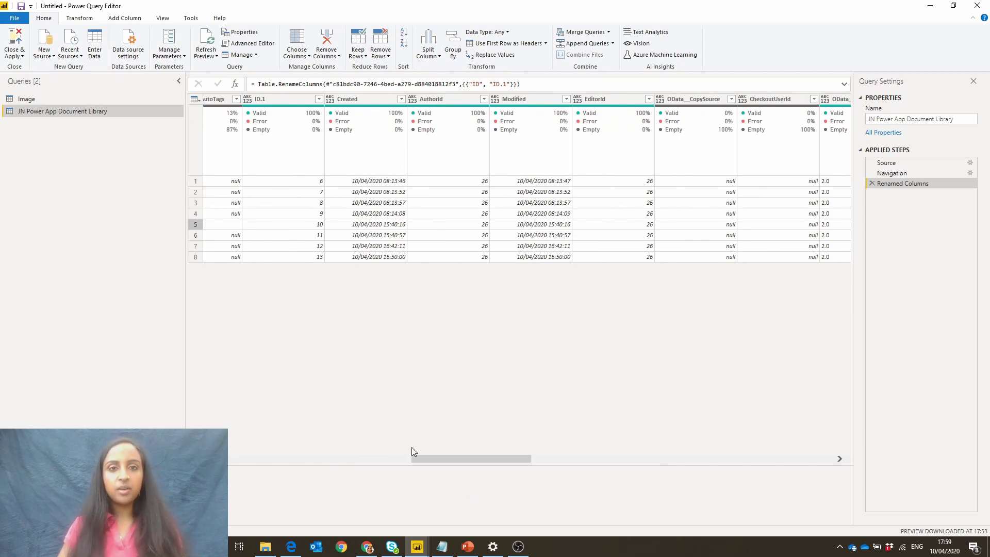
{"action": "left_click", "coordinate": [73, 99]}
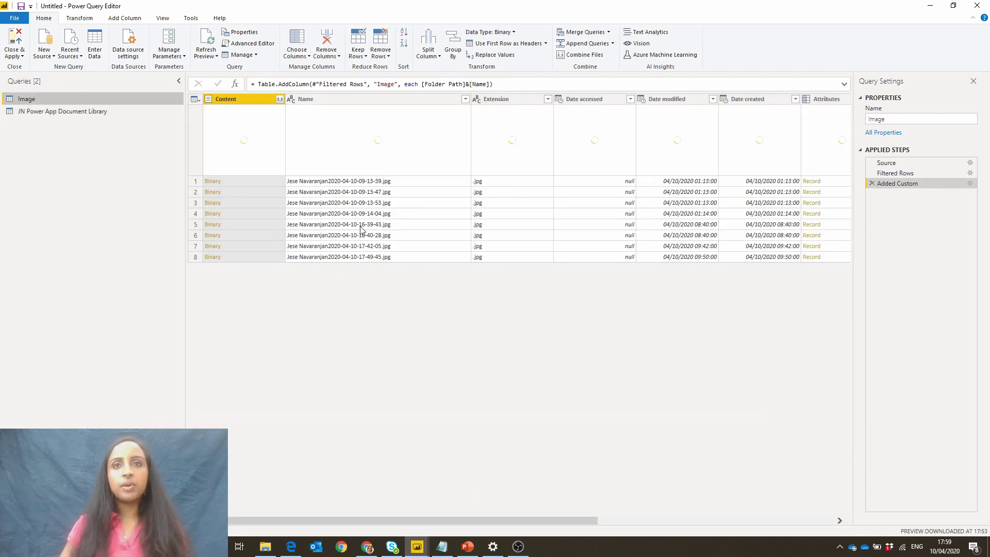
{"action": "left_click", "coordinate": [340, 101]}
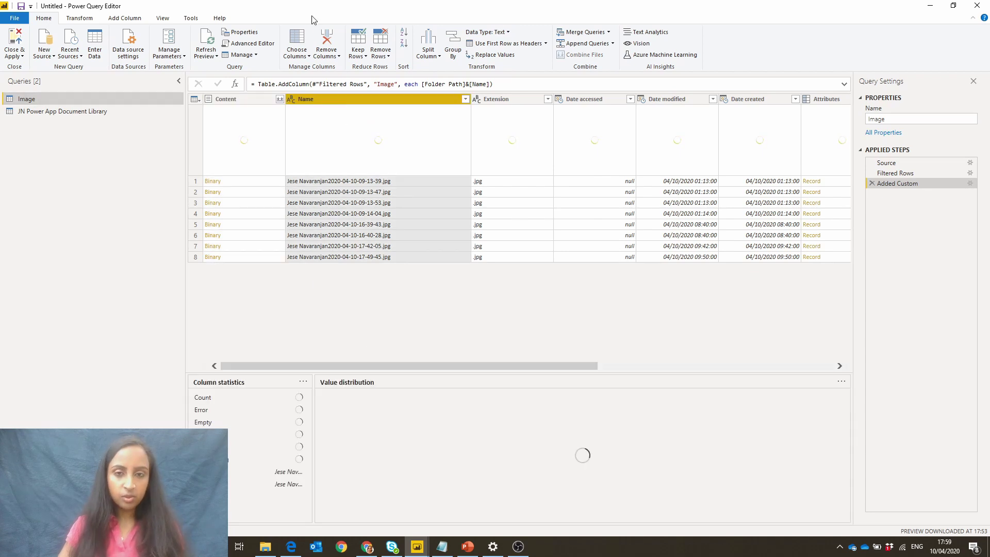
{"action": "left_click", "coordinate": [330, 192]}
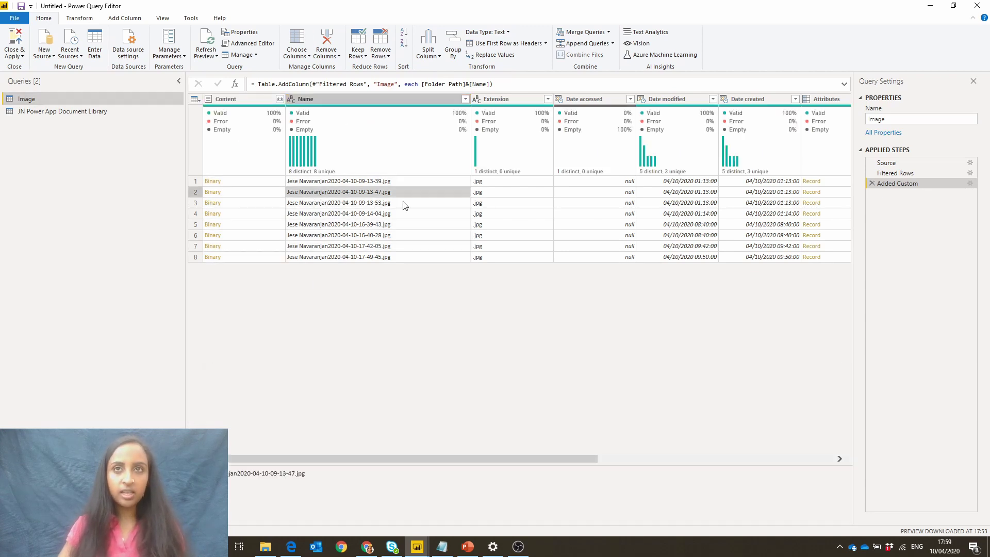
{"action": "left_click", "coordinate": [299, 184]}
{"action": "left_click", "coordinate": [85, 112]}
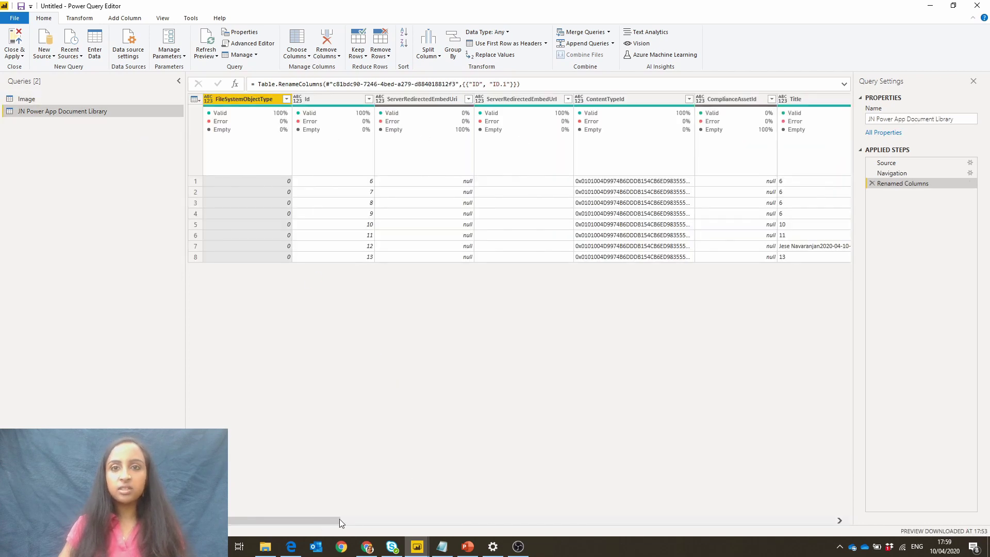
{"action": "left_click_drag", "start_coordinate": [330, 519], "coordinate": [452, 521]}
{"action": "left_click", "coordinate": [469, 99]}
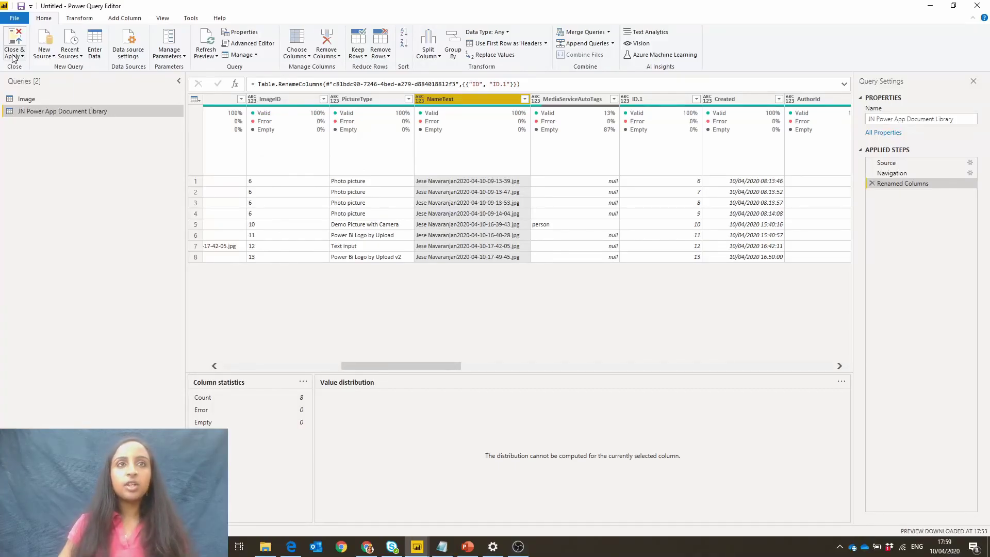
Load both queries into the report and view the Image and JN Power App Document Library tables in Model view
{"action": "left_click", "coordinate": [12, 58]}
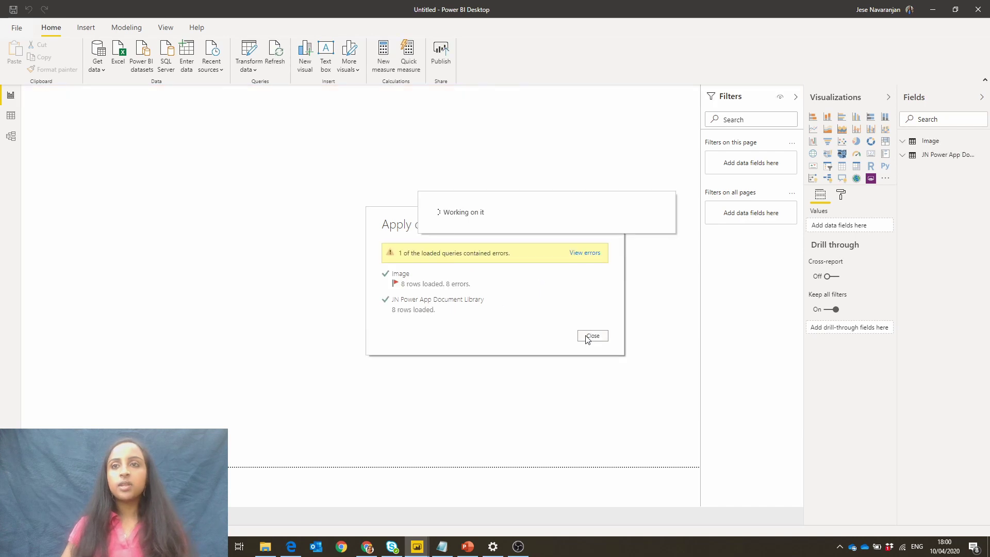
{"action": "left_click", "coordinate": [591, 336]}
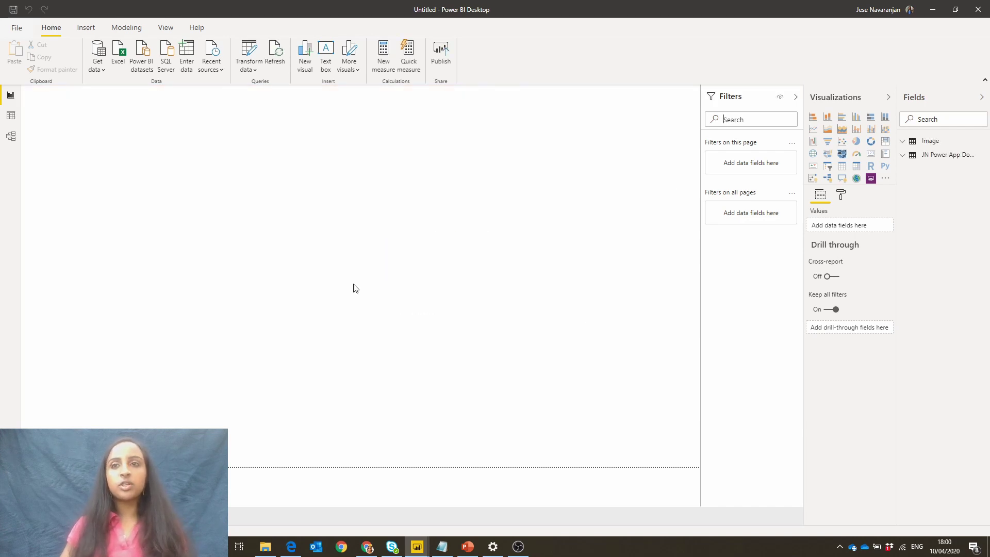
{"action": "left_click", "coordinate": [11, 138]}
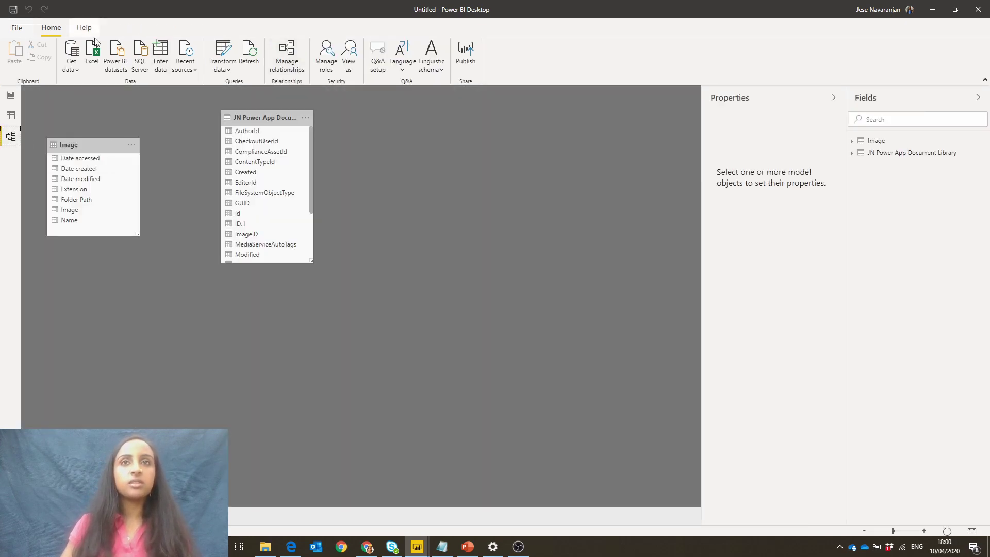
Create a one-to-one relationship from Image (Name) to JN Power App Document Library (NameText)
{"action": "left_click", "coordinate": [285, 66]}
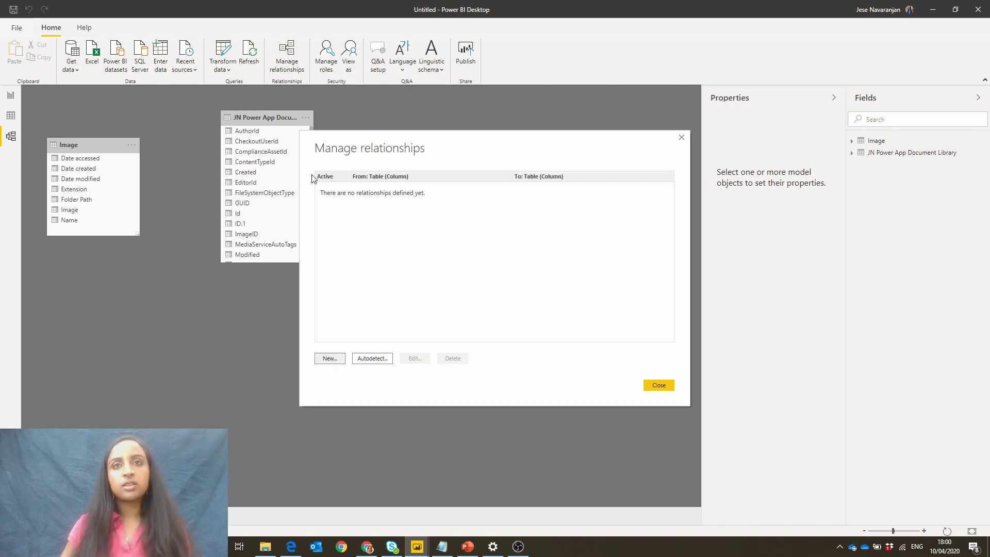
{"action": "left_click", "coordinate": [330, 358]}
{"action": "left_click", "coordinate": [375, 177]}
{"action": "left_click", "coordinate": [376, 186]}
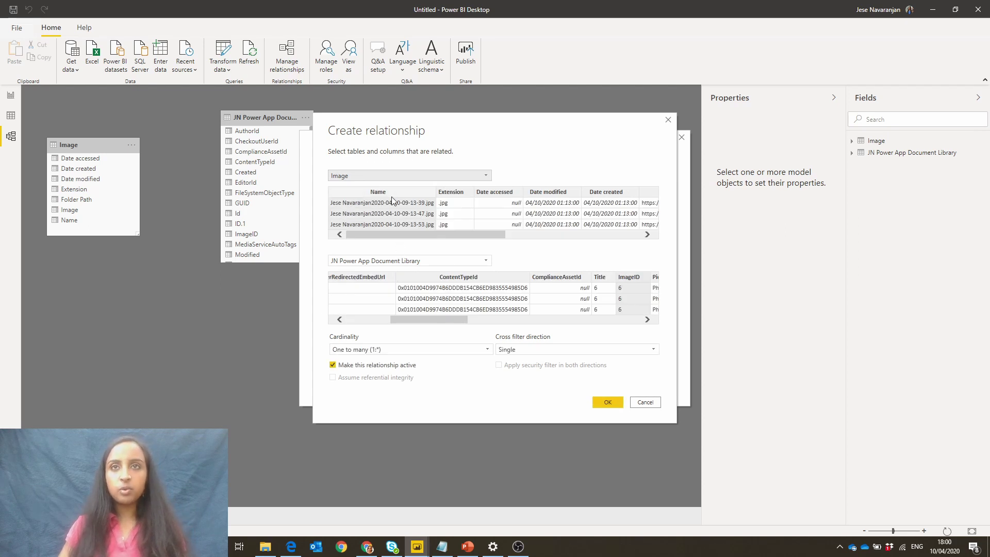
{"action": "left_click_drag", "start_coordinate": [413, 323], "coordinate": [482, 328]}
{"action": "left_click", "coordinate": [461, 278]}
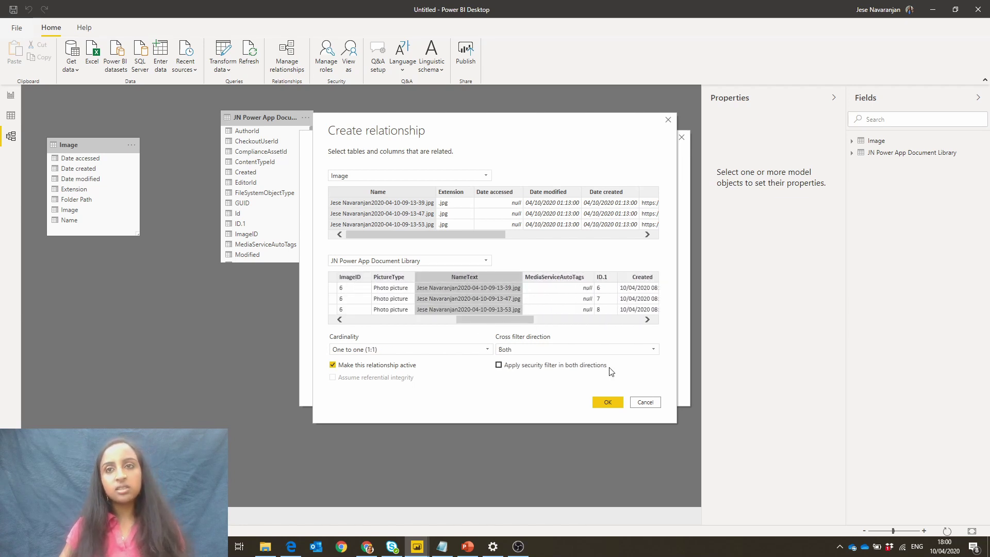
{"action": "left_click", "coordinate": [607, 403]}
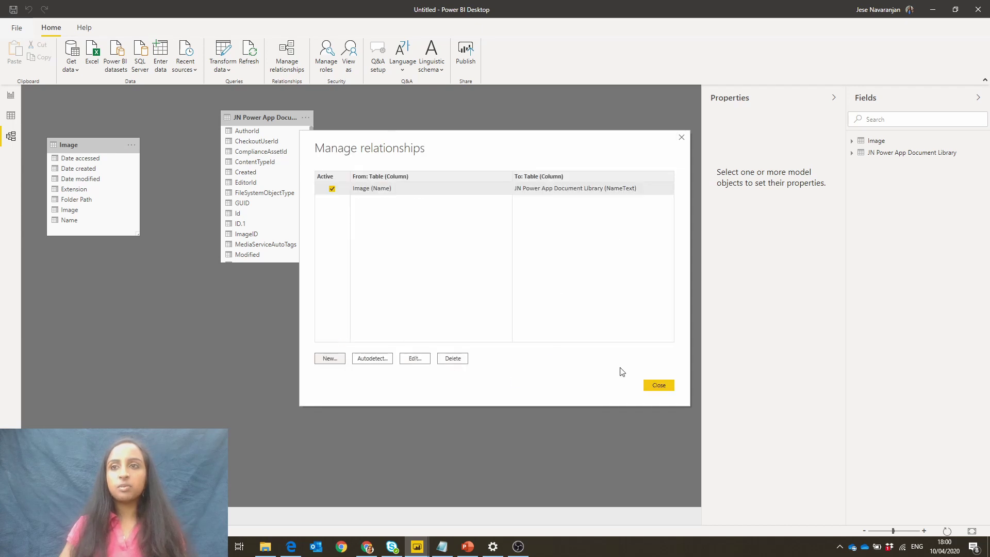
{"action": "left_click", "coordinate": [665, 386]}
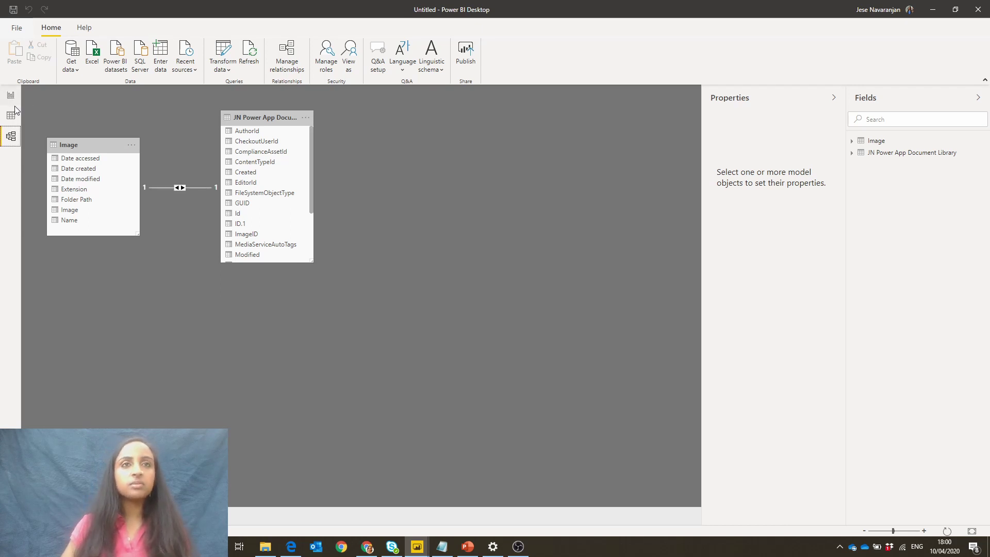
Add an enlarged Table visual to the report page
{"action": "left_click", "coordinate": [11, 96]}
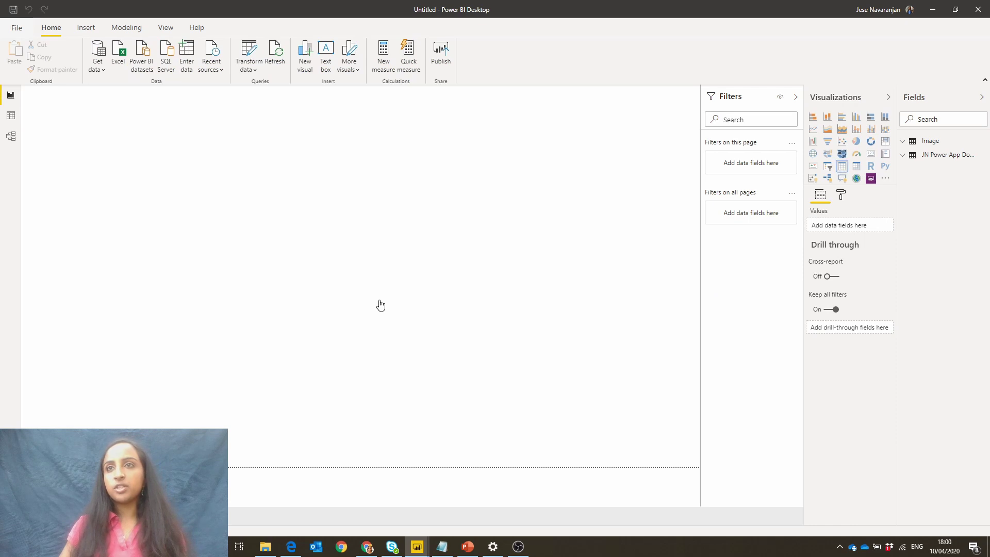
{"action": "left_click_drag", "start_coordinate": [173, 233], "coordinate": [689, 429]}
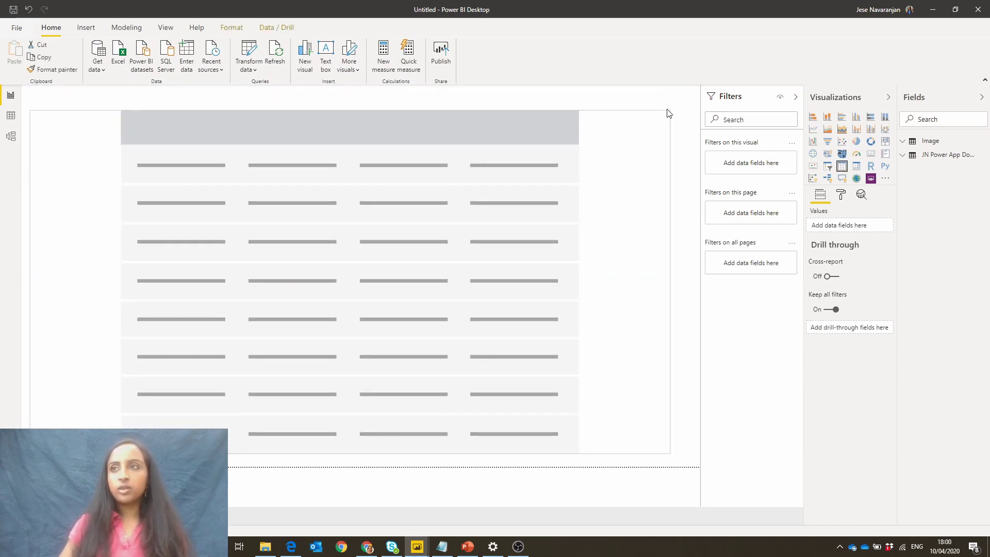
{"action": "left_click", "coordinate": [668, 110]}
Set the Image column's data category to Image URL and add it to the report
{"action": "left_click", "coordinate": [907, 142]}
{"action": "left_click", "coordinate": [944, 221]}
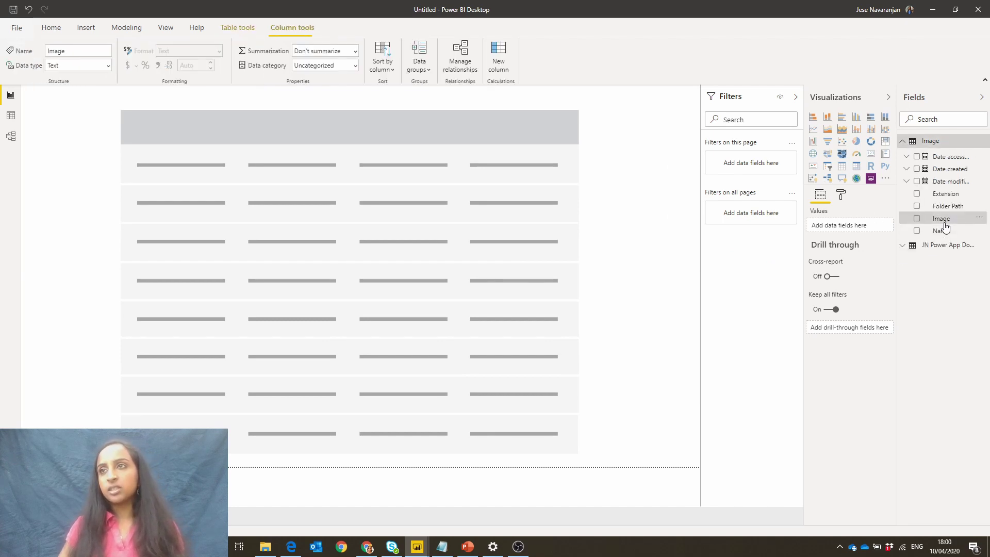
{"action": "left_click", "coordinate": [354, 65]}
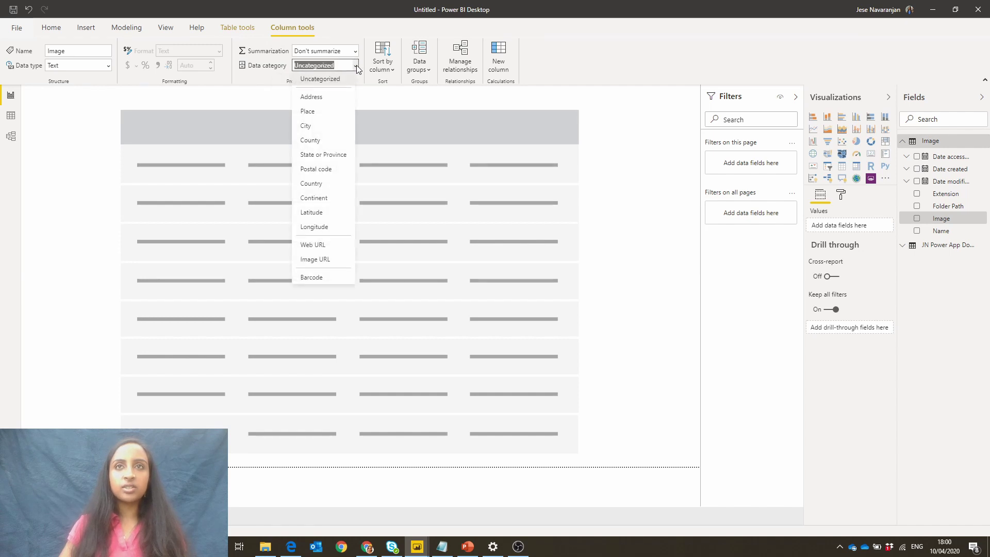
{"action": "left_click", "coordinate": [323, 259]}
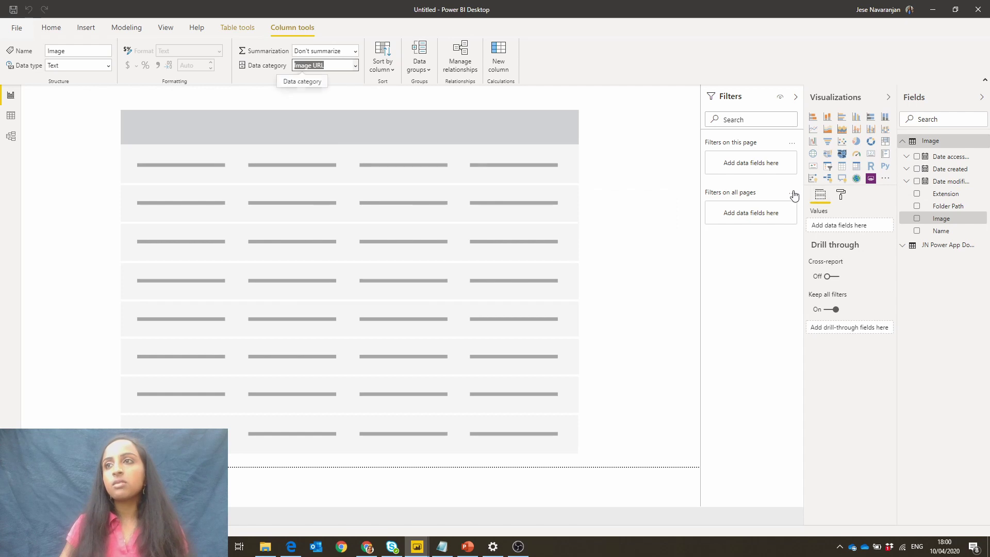
{"action": "left_click_drag", "start_coordinate": [930, 221], "coordinate": [846, 226]}
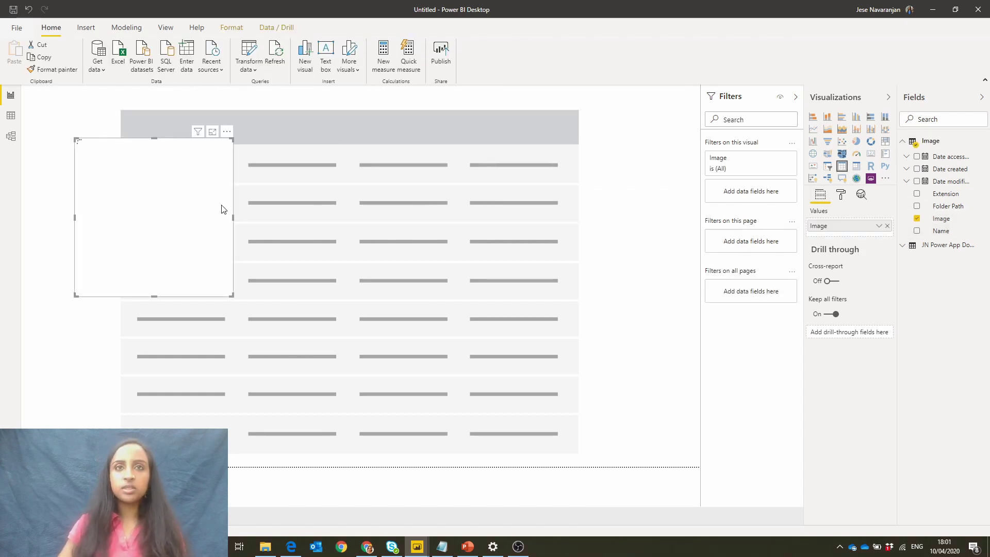
Delete the extra visual and make Image the first column of the table visual
{"action": "key", "text": "Delete"}
{"action": "left_click", "coordinate": [612, 262]}
{"action": "left_click_drag", "start_coordinate": [941, 219], "coordinate": [891, 229]}
Add ImageID, PictureType, Title, Modified and MediaServiceAutoTags columns to the table
{"action": "left_click", "coordinate": [903, 245]}
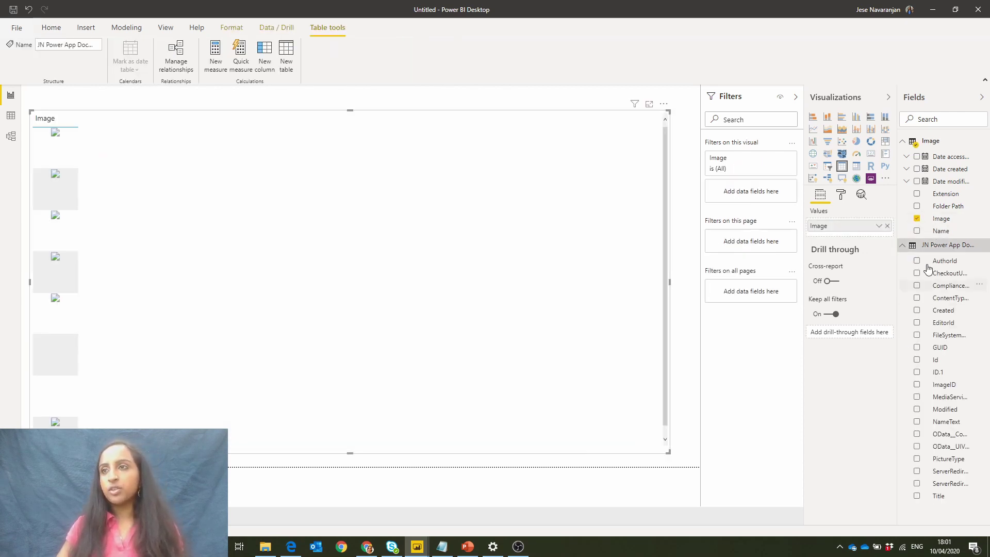
{"action": "left_click", "coordinate": [917, 385]}
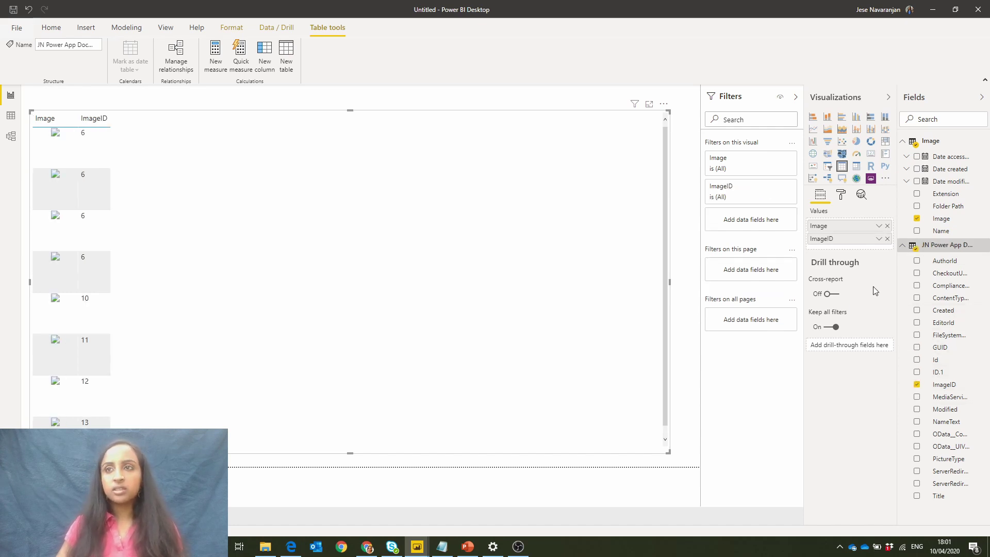
{"action": "left_click", "coordinate": [878, 239]}
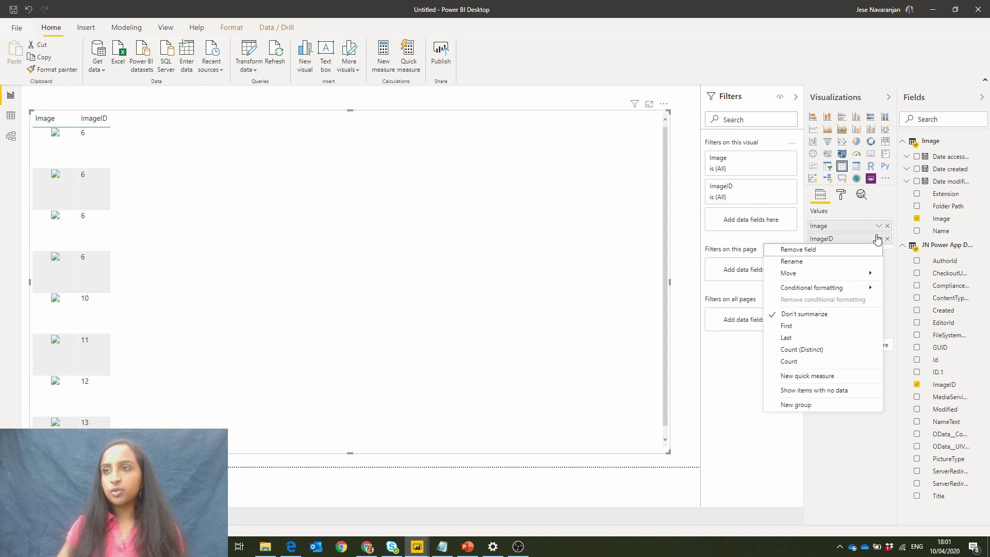
{"action": "left_click", "coordinate": [851, 241]}
{"action": "left_click", "coordinate": [918, 459]}
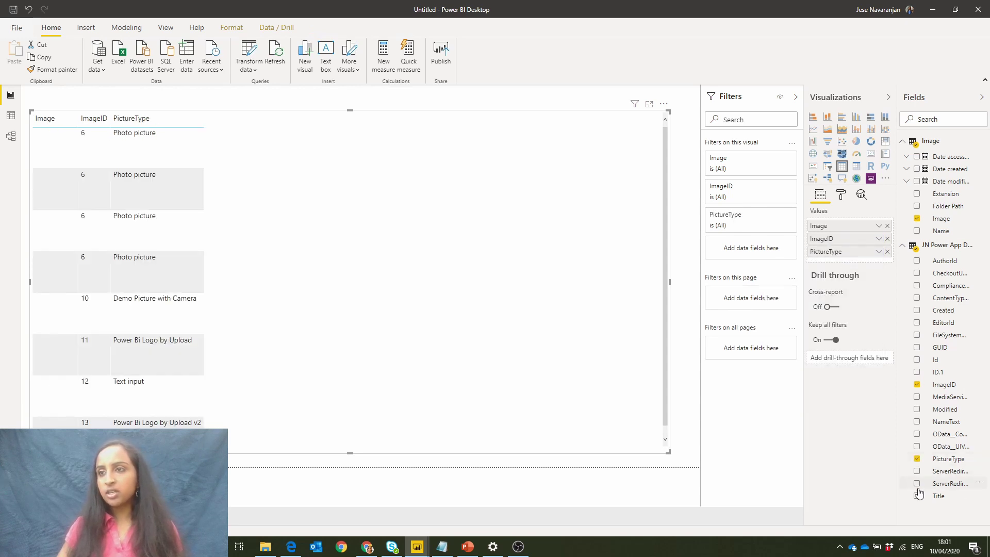
{"action": "left_click", "coordinate": [918, 496]}
{"action": "left_click", "coordinate": [917, 409]}
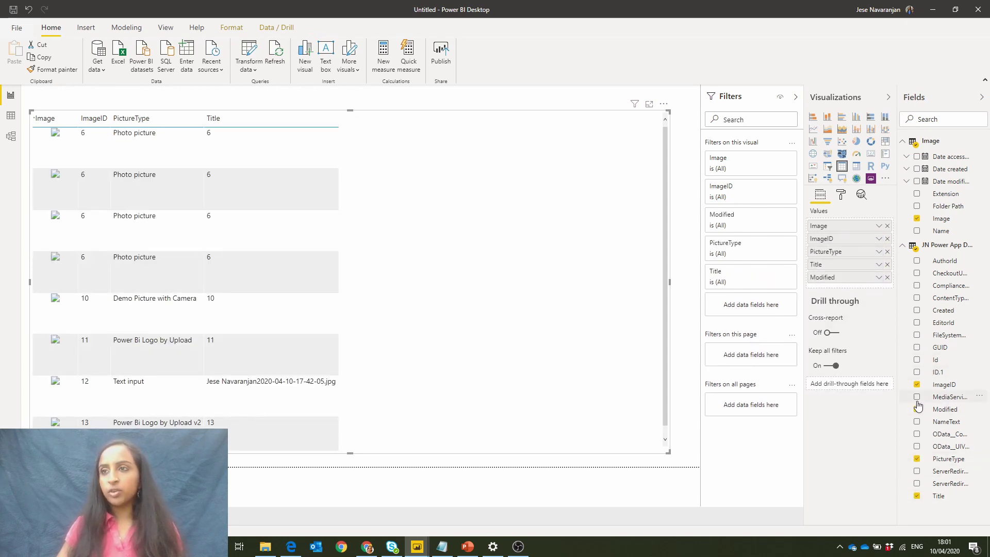
{"action": "left_click", "coordinate": [918, 397]}
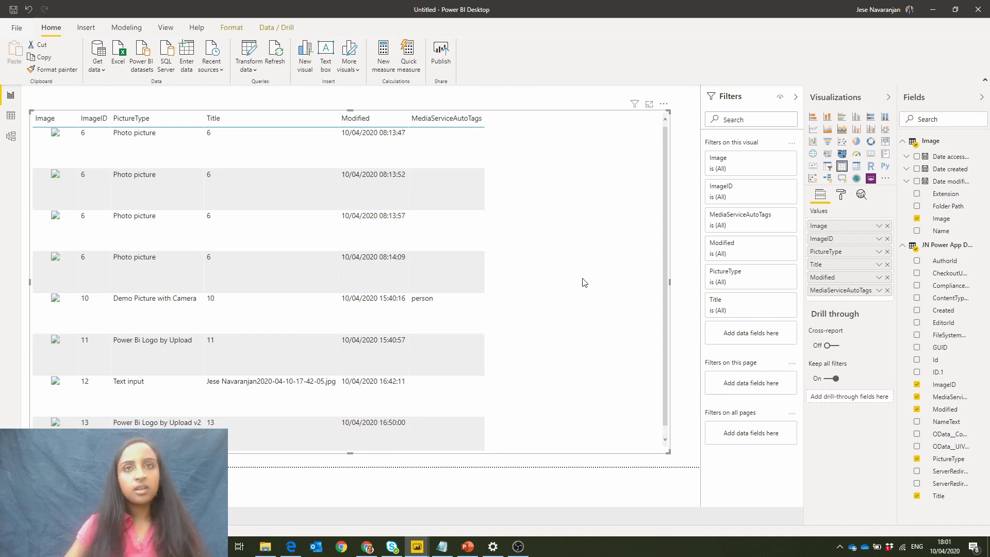
Publish the report to the Power BI service as test
{"action": "mouse_move", "coordinate": [46, 139]}
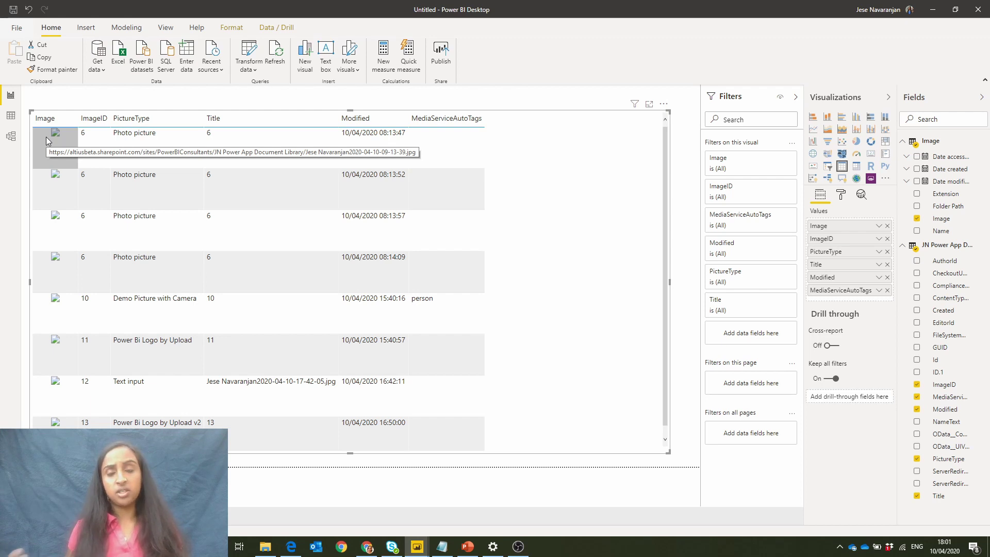
{"action": "left_click", "coordinate": [436, 57]}
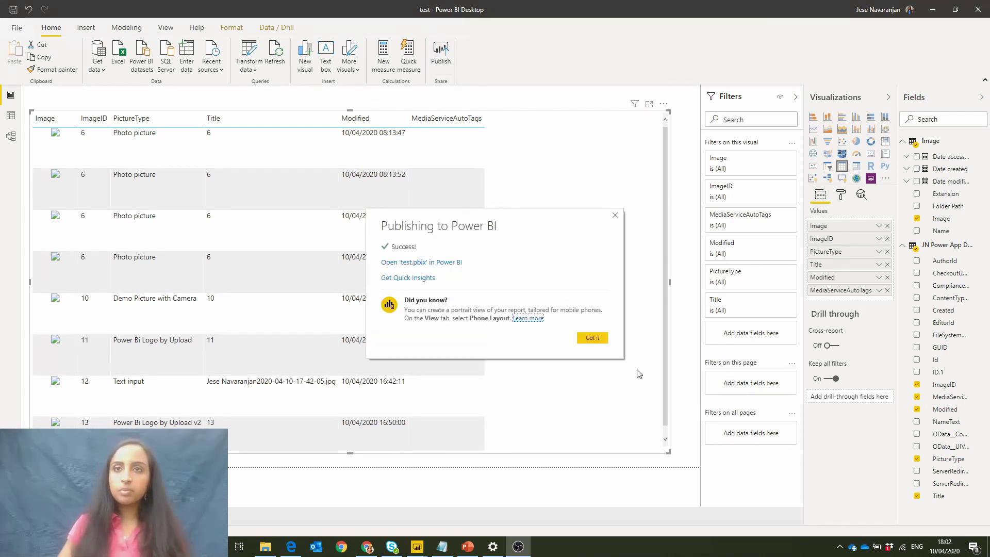
{"action": "left_click", "coordinate": [595, 339]}
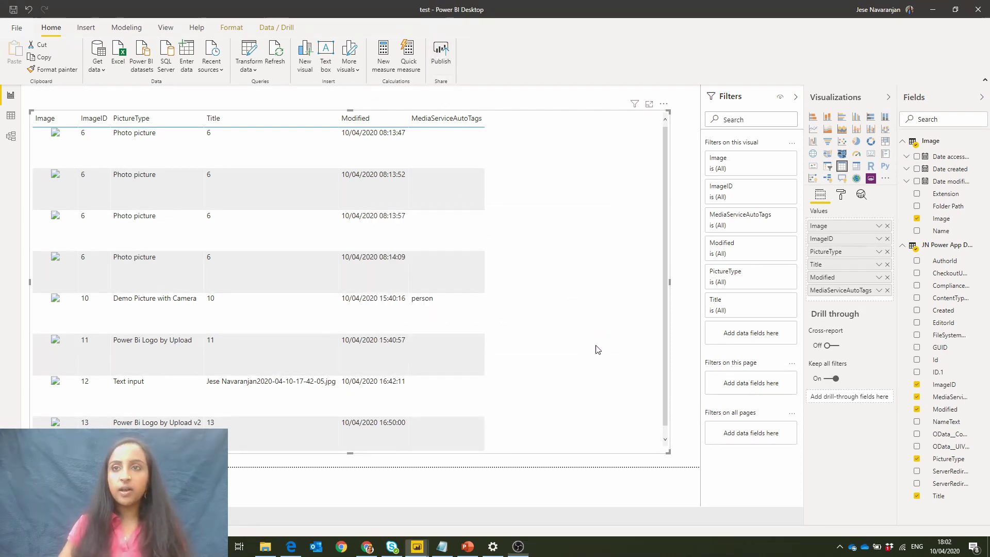
Go to the Power BI website in a new Chrome tab and sign in
{"action": "left_click", "coordinate": [365, 548]}
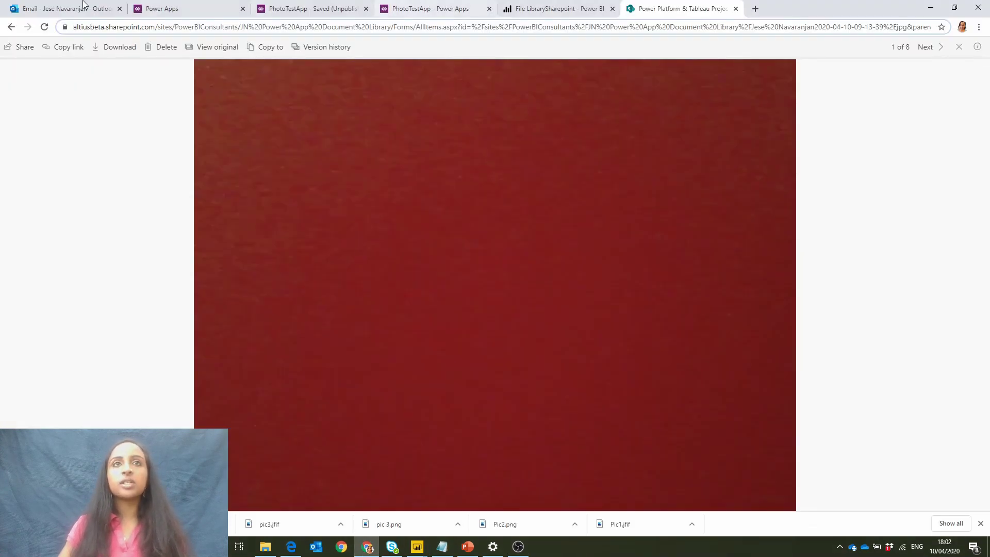
{"action": "left_click", "coordinate": [756, 8]}
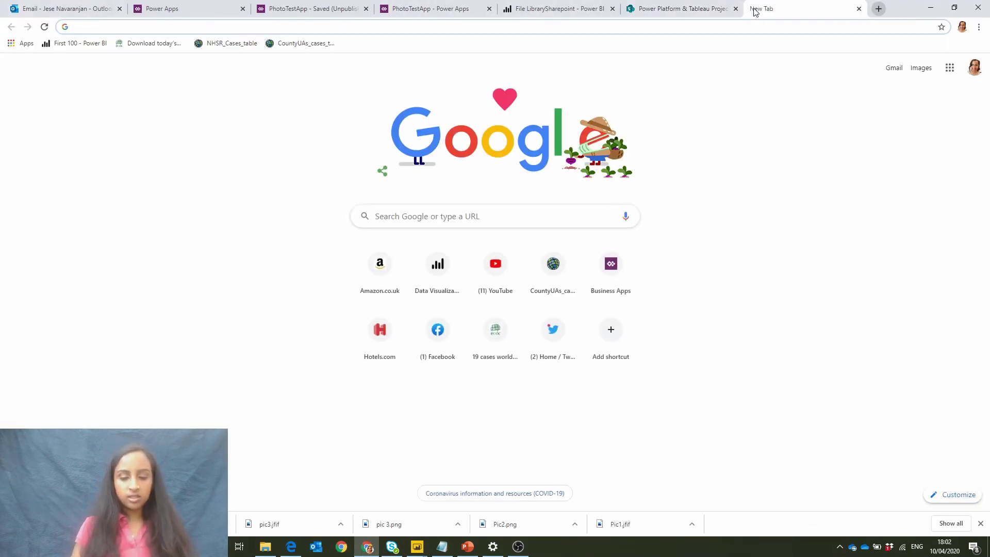
{"action": "type", "text": "power"}
{"action": "key", "text": "Return"}
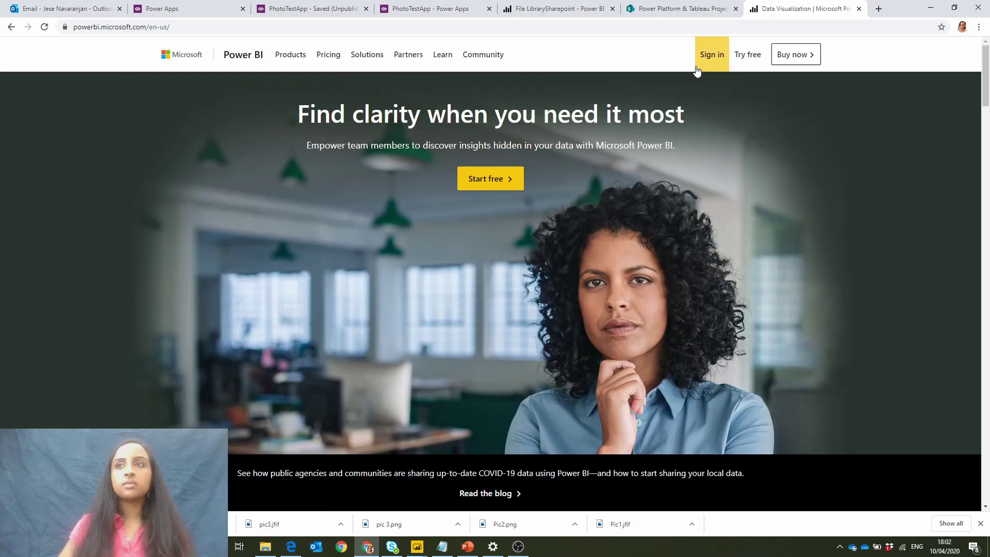
{"action": "left_click", "coordinate": [697, 68]}
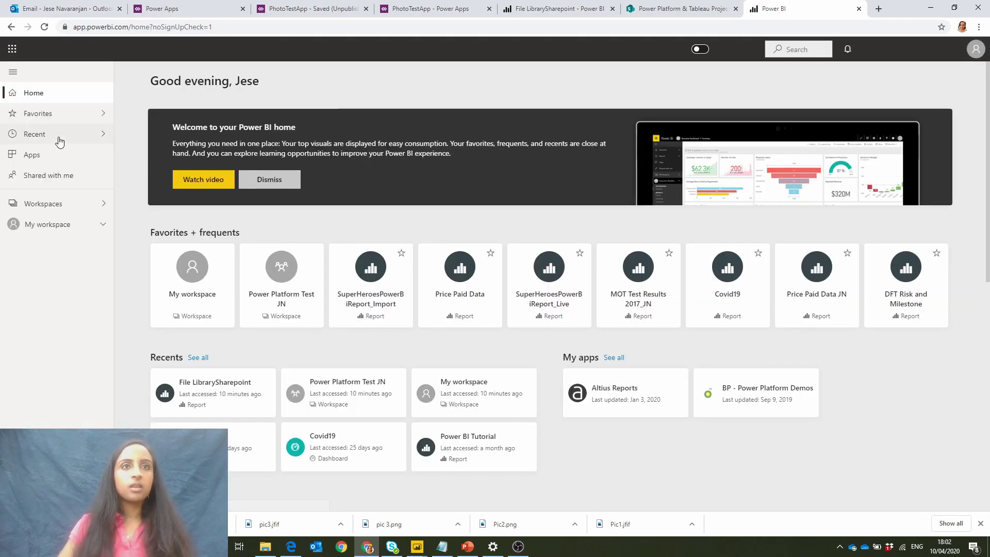
Open the test report from the Power Platform Test JN workspace's Reports list
{"action": "left_click", "coordinate": [59, 140]}
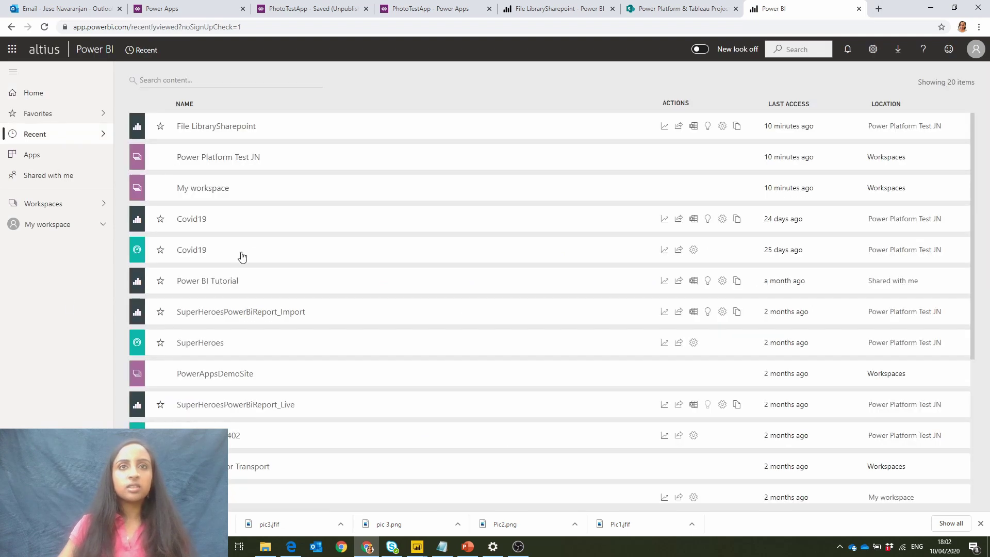
{"action": "left_click", "coordinate": [51, 203]}
{"action": "left_click", "coordinate": [193, 407]}
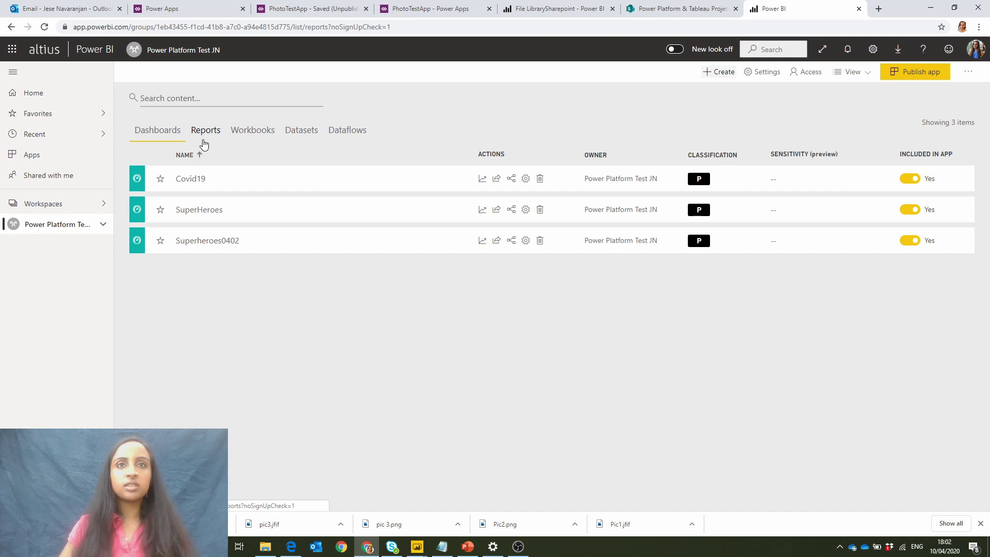
{"action": "left_click", "coordinate": [205, 144]}
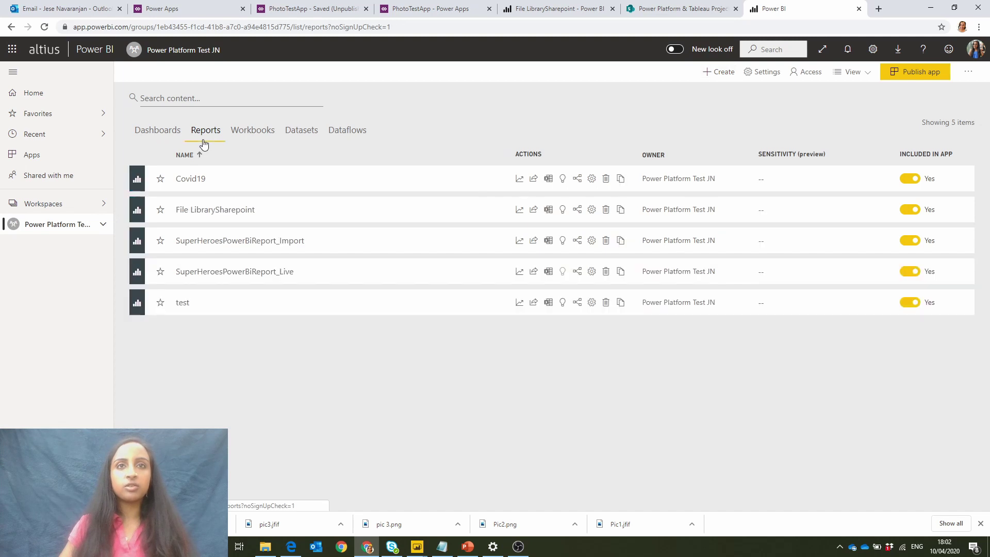
{"action": "left_click", "coordinate": [187, 310]}
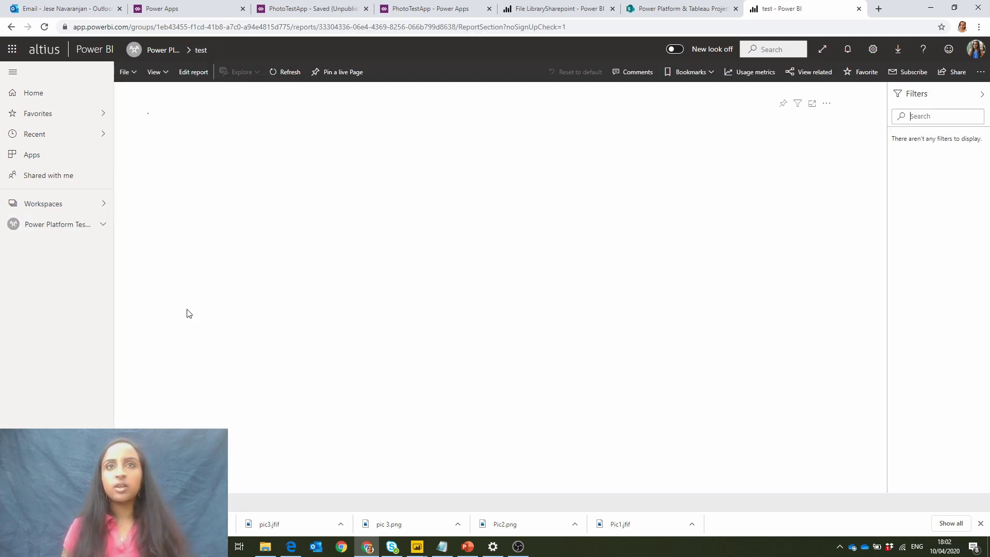